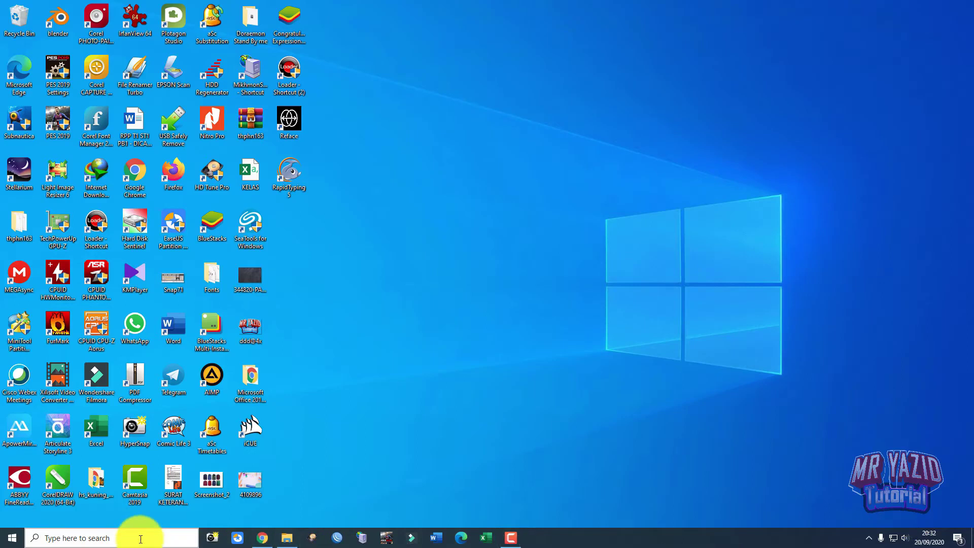
pyautogui.write('pre')
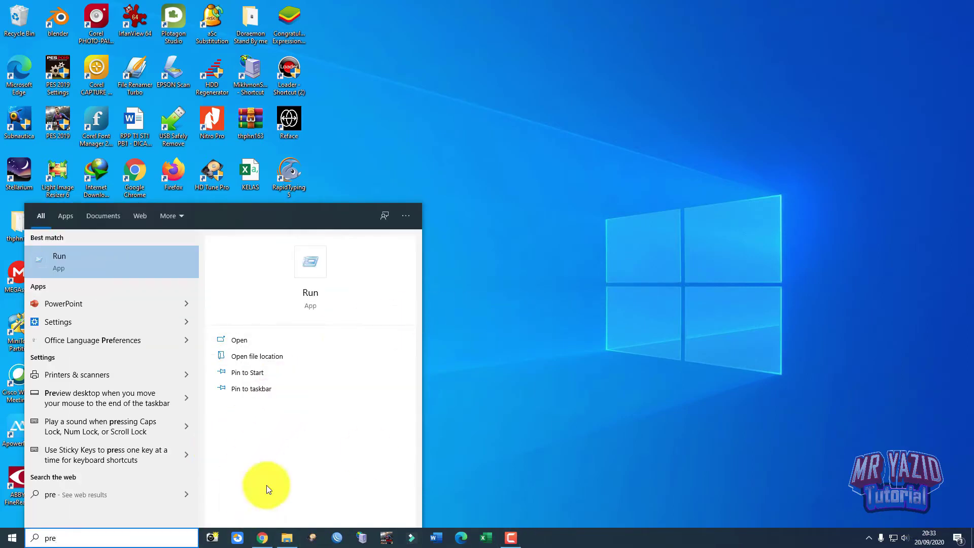
pyautogui.press('BackSpace')
pyautogui.press('BackSpace')
pyautogui.press('BackSpace')
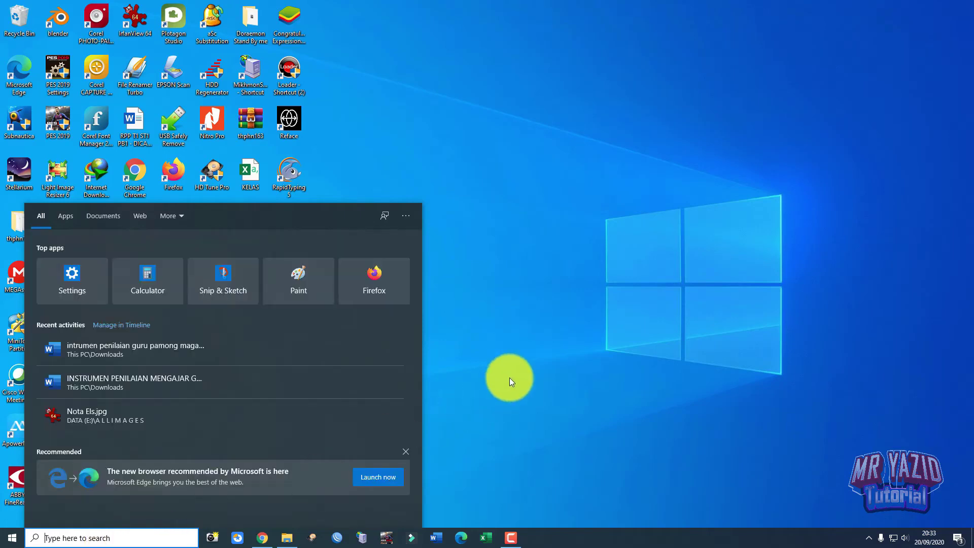
pyautogui.click(509, 378)
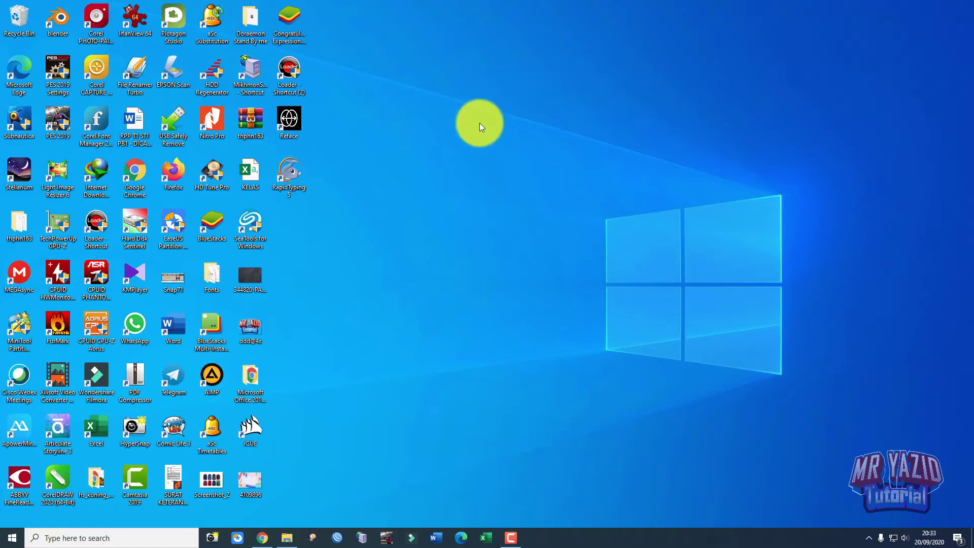
# Open File Explorer at the Congratulation video folder and look through the green-screen clips MVI_6353 to MVI_6358
pyautogui.click(286, 537)
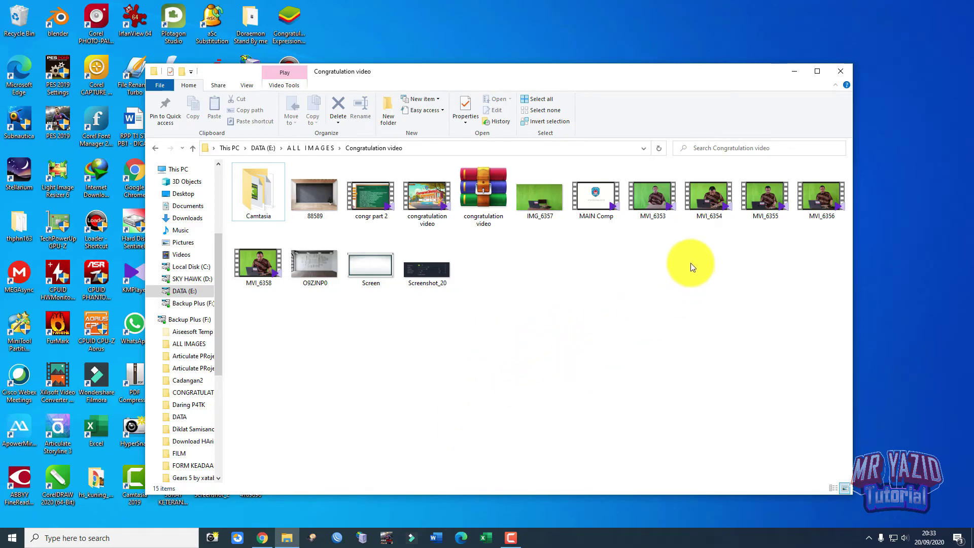
pyautogui.click(661, 198)
pyautogui.click(709, 201)
pyautogui.click(772, 200)
pyautogui.click(816, 201)
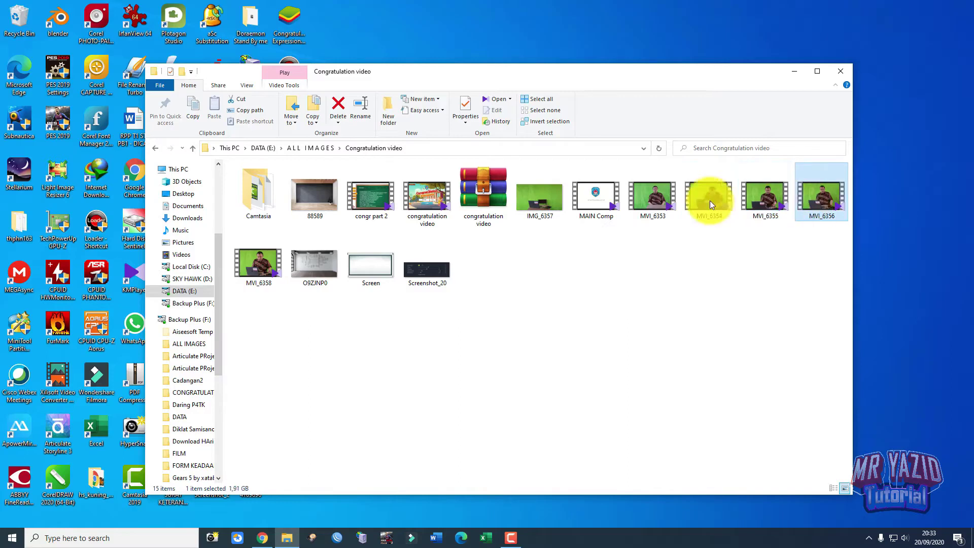
pyautogui.click(264, 262)
pyautogui.click(710, 199)
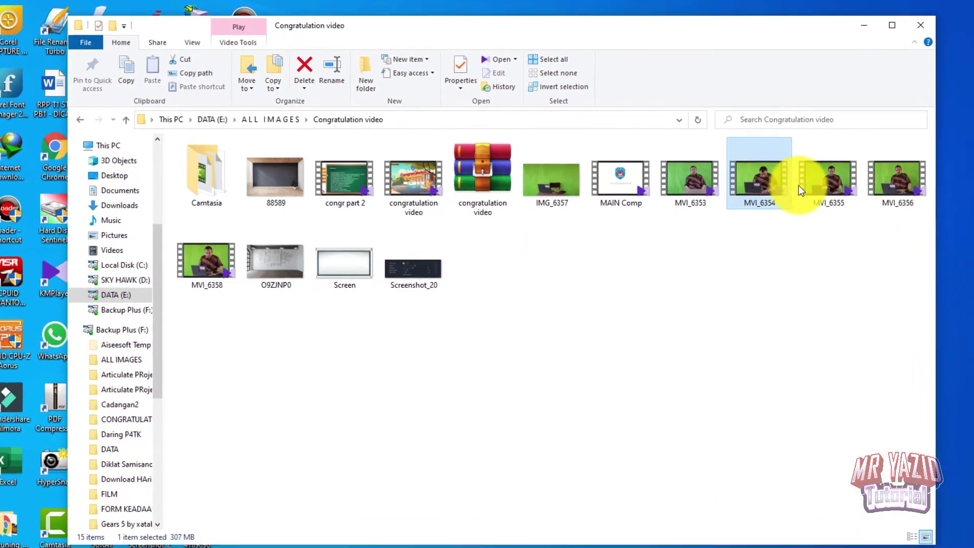
pyautogui.click(827, 185)
pyautogui.click(895, 185)
pyautogui.click(213, 253)
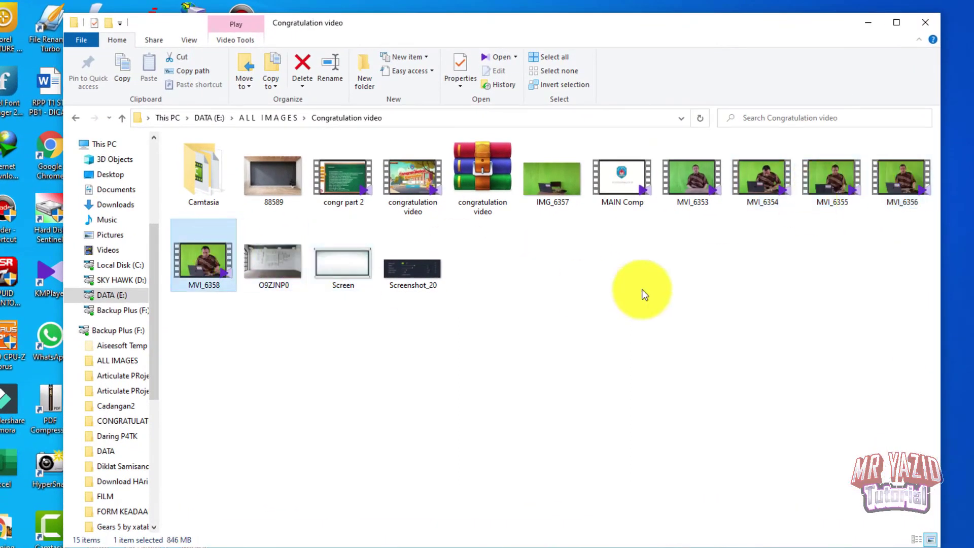
# Look over the congr part 2 and congratulation video files and the background images 88589, O9ZJNP0 and Screen
pyautogui.click(385, 188)
pyautogui.click(374, 187)
pyautogui.click(394, 188)
pyautogui.click(342, 177)
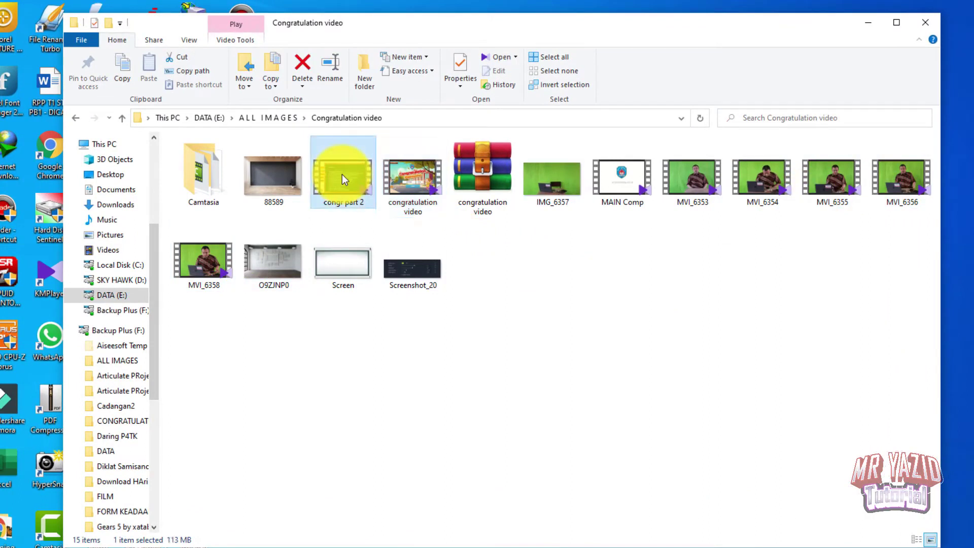
pyautogui.click(406, 181)
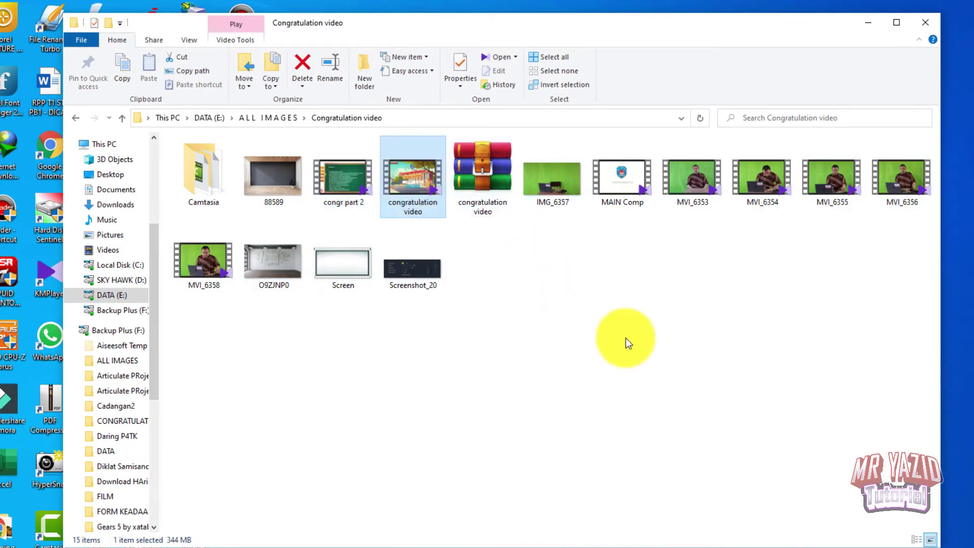
pyautogui.click(271, 183)
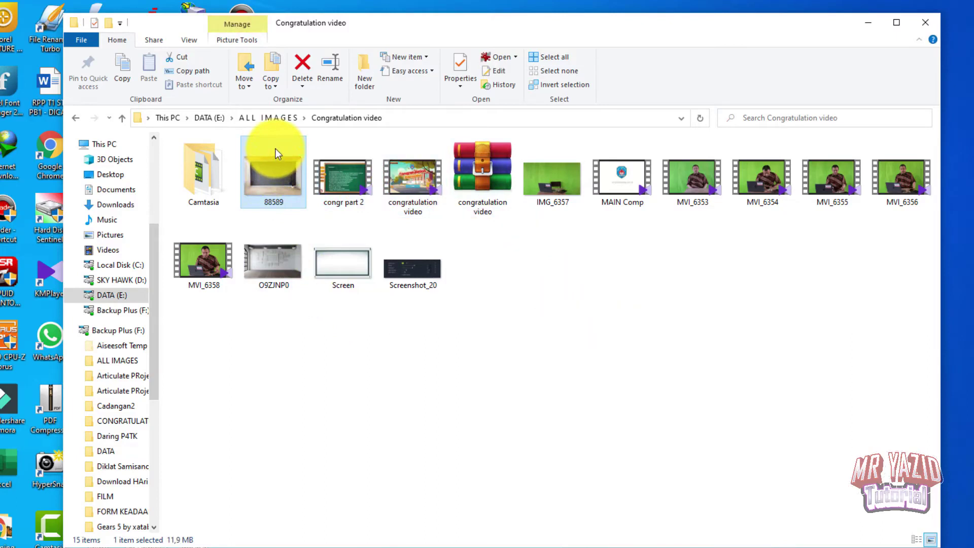
pyautogui.click(270, 239)
pyautogui.click(281, 185)
pyautogui.click(287, 277)
pyautogui.click(284, 180)
pyautogui.click(269, 277)
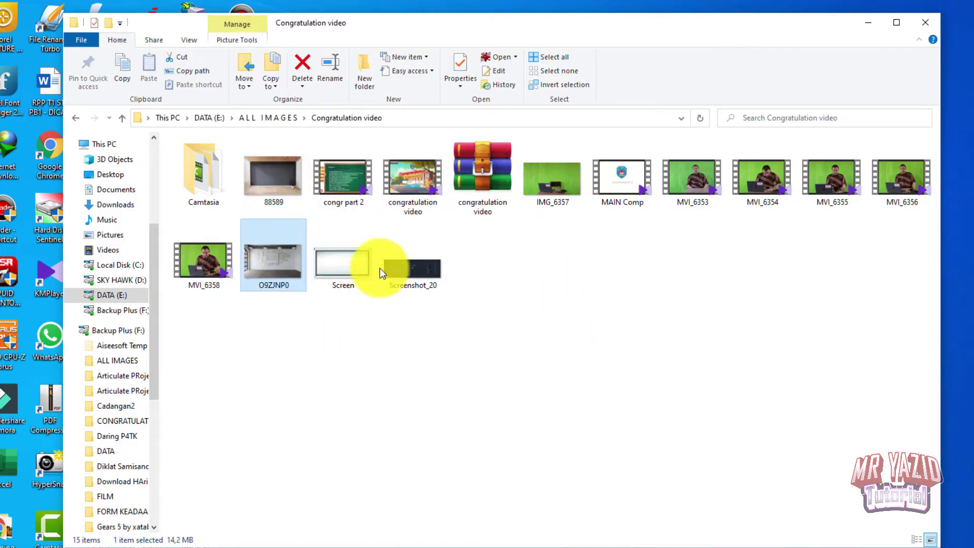
pyautogui.click(347, 266)
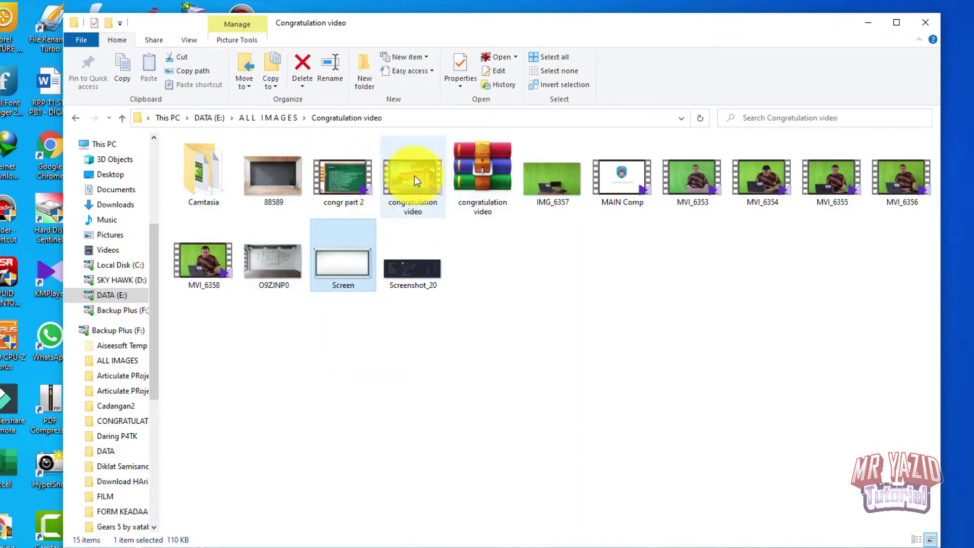
pyautogui.moveTo(422, 182)
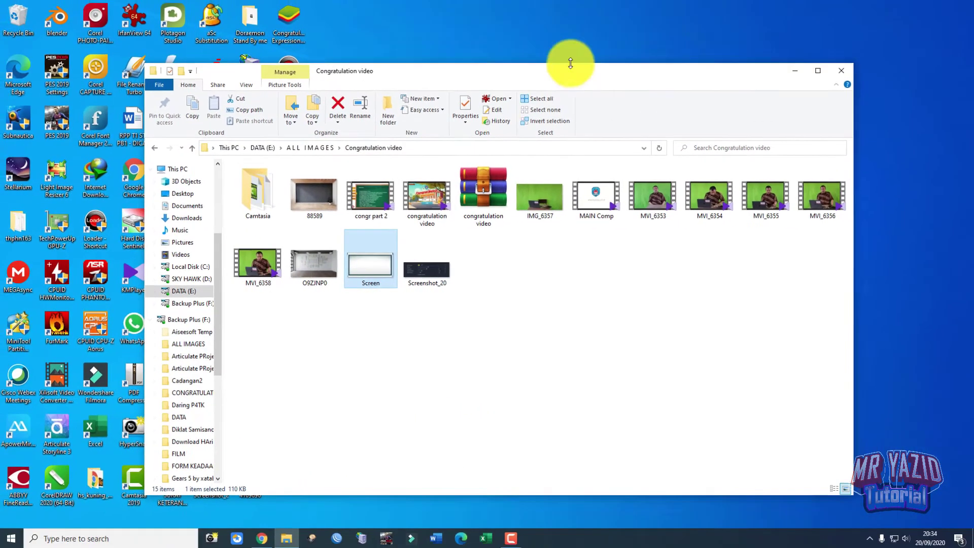
# Launch Wondershare Filmora9, clear the File Explorer window away and reposition the start window on the desktop
pyautogui.doubleClick(105, 373)
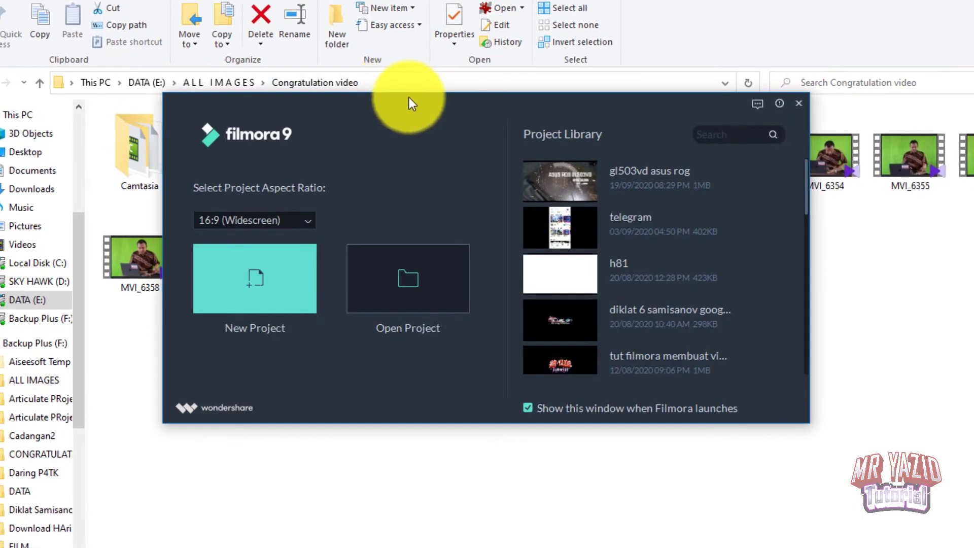
pyautogui.click(973, 0)
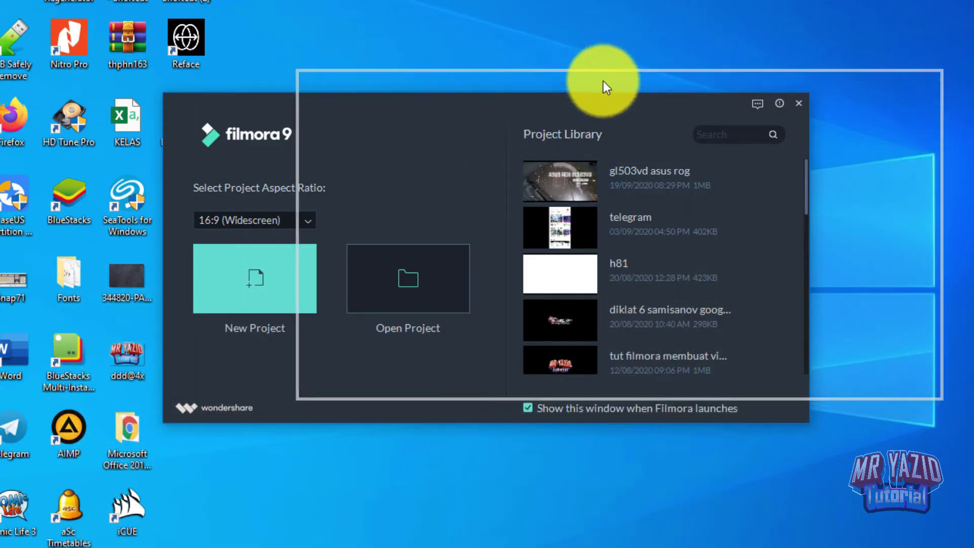
pyautogui.moveTo(604, 81); pyautogui.dragTo(604, 81)
# Create a new project with the 16:9 (Widescreen) aspect ratio
pyautogui.click(439, 194)
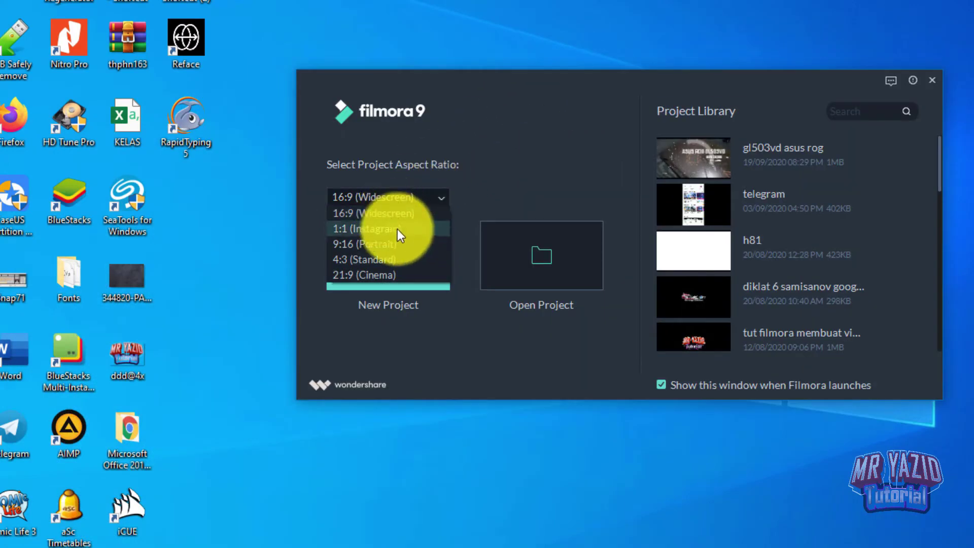
pyautogui.click(425, 212)
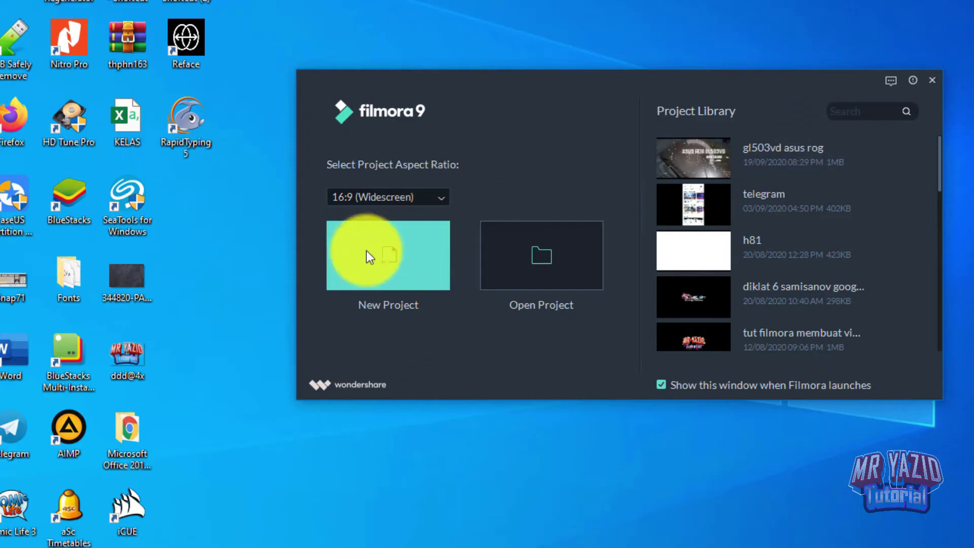
pyautogui.click(413, 198)
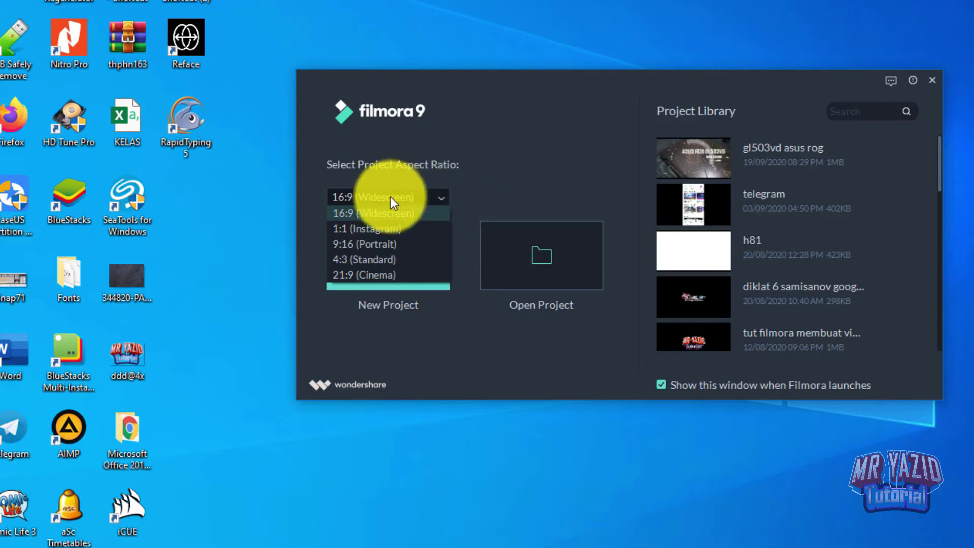
pyautogui.click(506, 189)
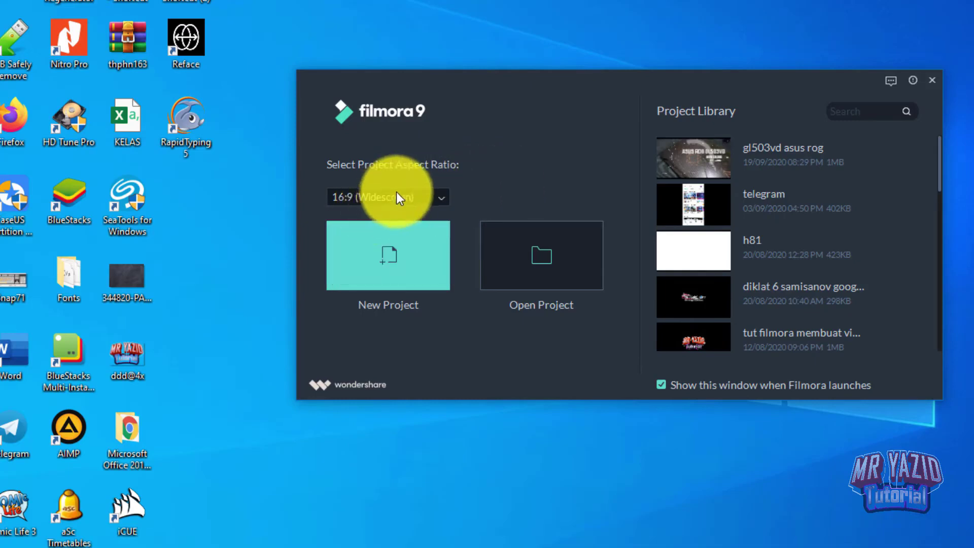
pyautogui.click(440, 268)
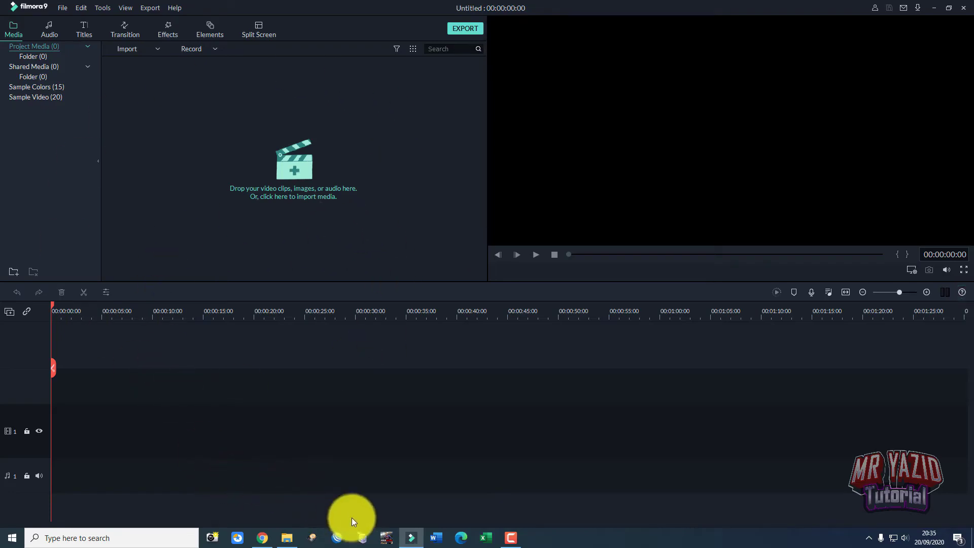
pyautogui.click(508, 533)
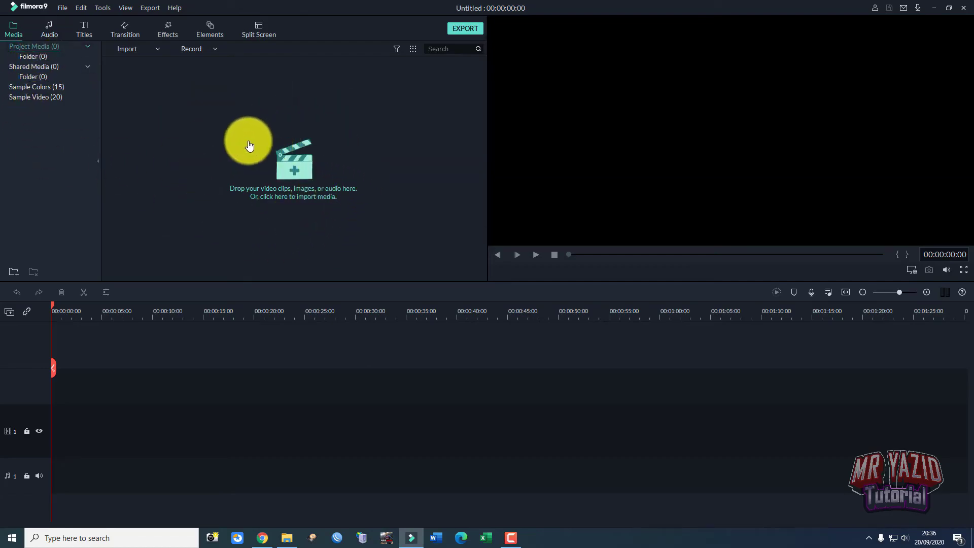
# Browse the included music and sound effects in the audio library
pyautogui.click(48, 28)
pyautogui.scroll(-10, 406, 188)
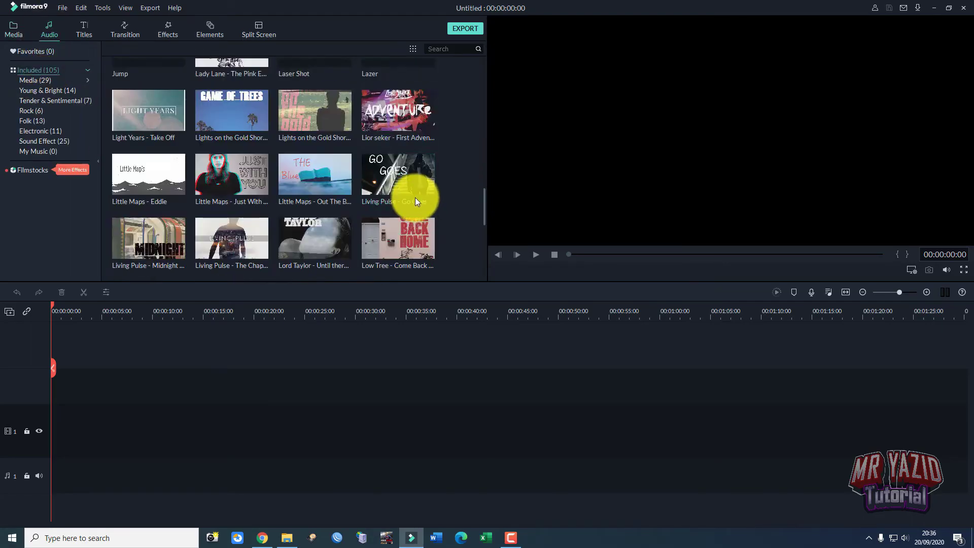
pyautogui.scroll(-5, 421, 201)
pyautogui.scroll(-2, 406, 202)
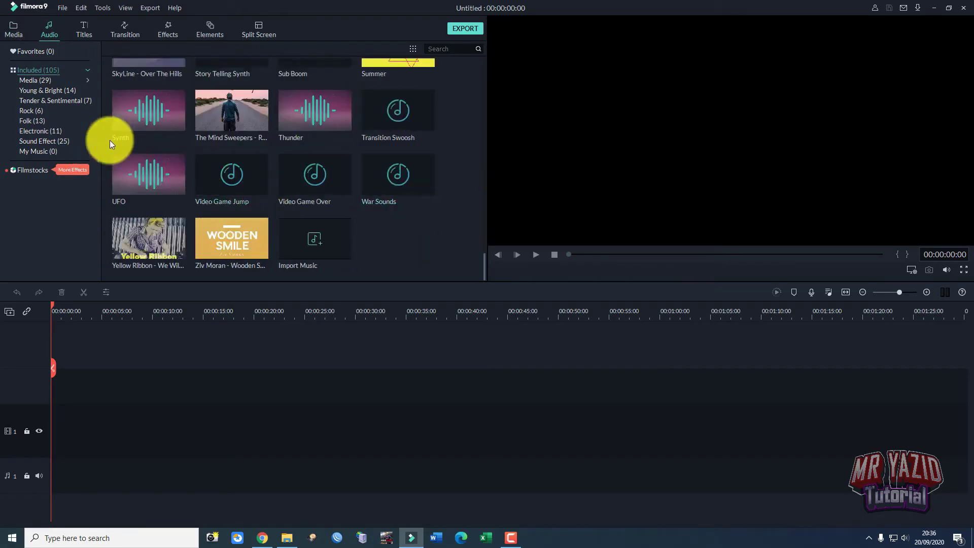
pyautogui.scroll(15, 315, 171)
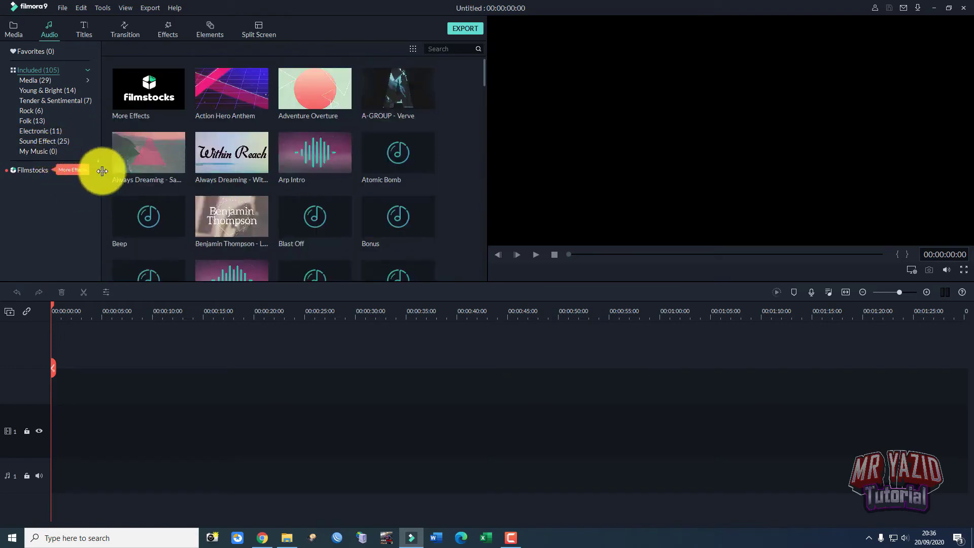
# Browse the included title templates, from the Action Pack through the education, fitness and neon designs
pyautogui.click(85, 28)
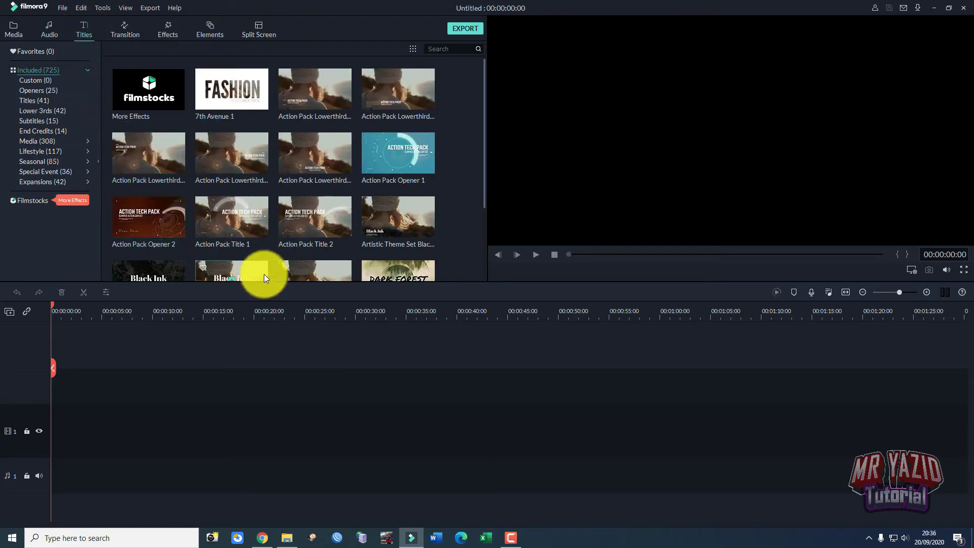
pyautogui.scroll(-20, 337, 163)
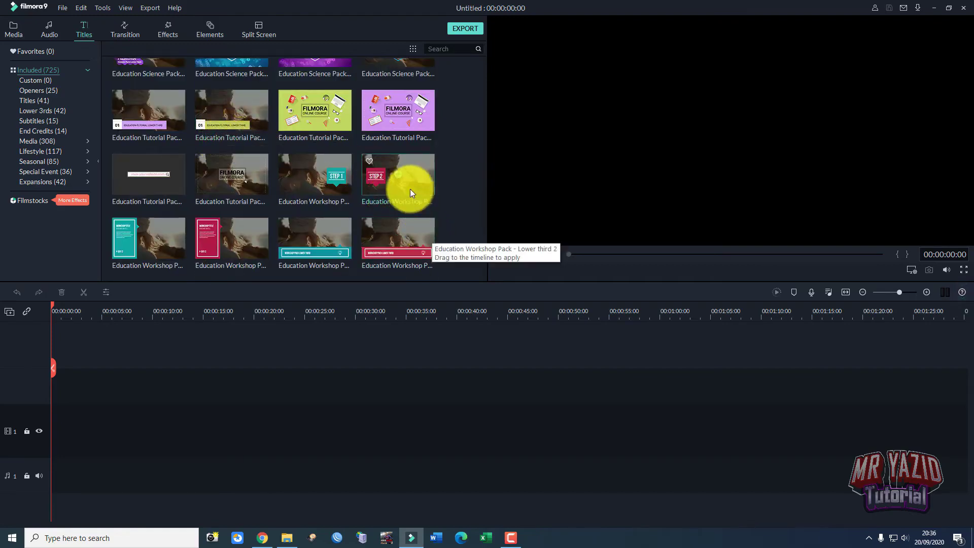
pyautogui.scroll(20, 409, 184)
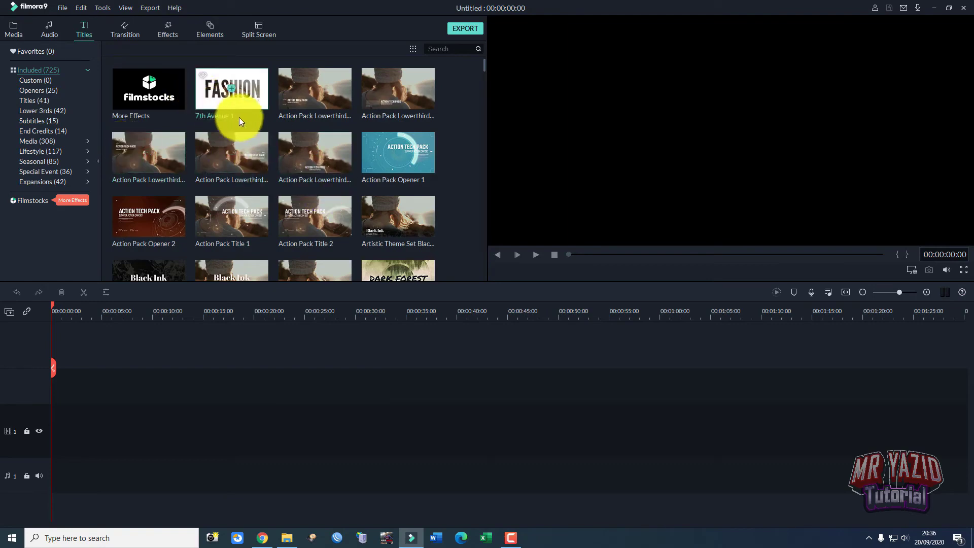
pyautogui.scroll(-10, 446, 150)
pyautogui.scroll(-15, 443, 152)
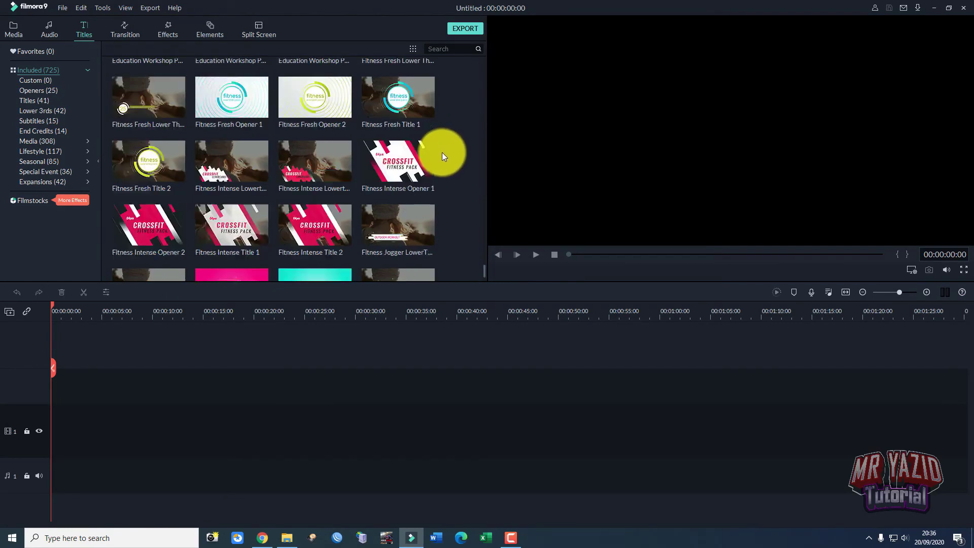
pyautogui.scroll(-10, 345, 185)
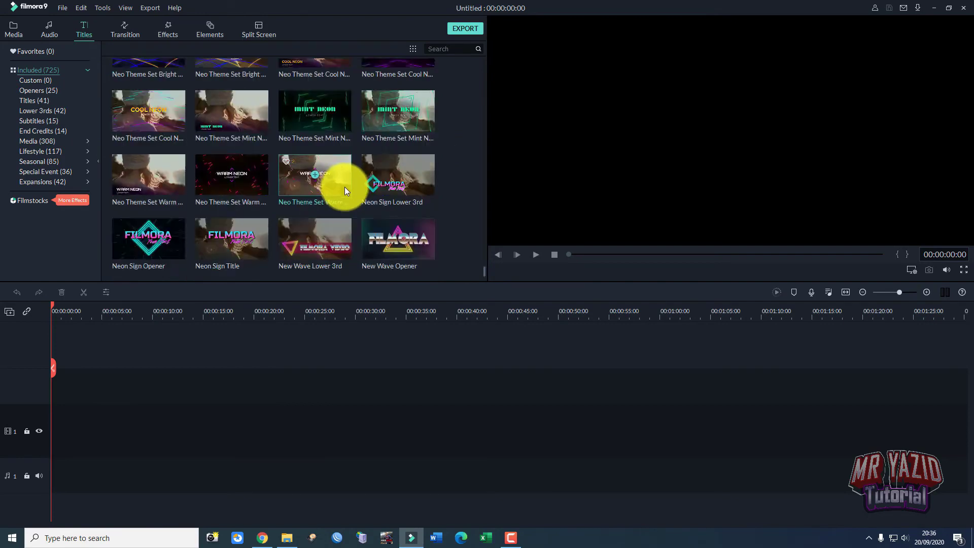
pyautogui.scroll(15, 350, 177)
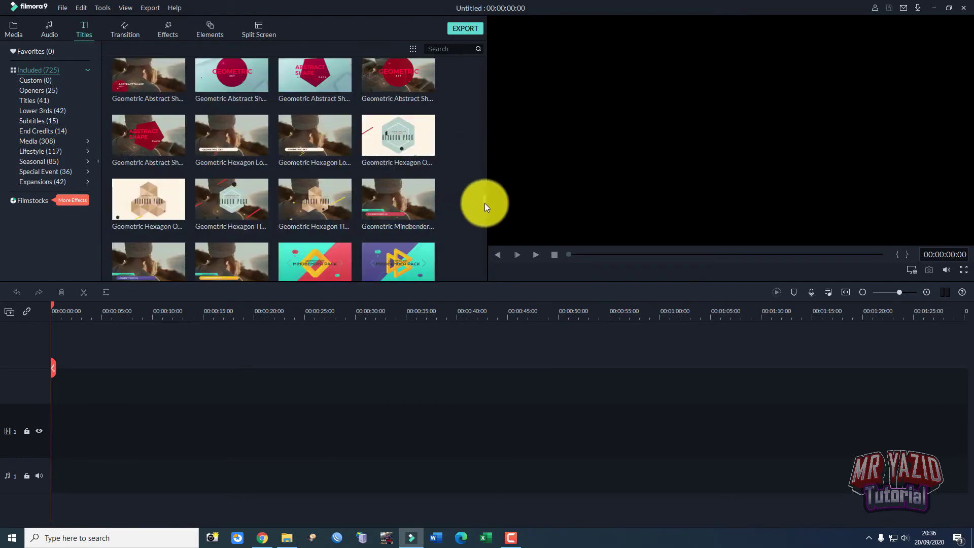
pyautogui.moveTo(485, 203); pyautogui.dragTo(474, 71)
# Preview the transitions Aliens! 3, Aliens! 2, Aliens! 1 and Action Pack Transition 1
pyautogui.click(129, 22)
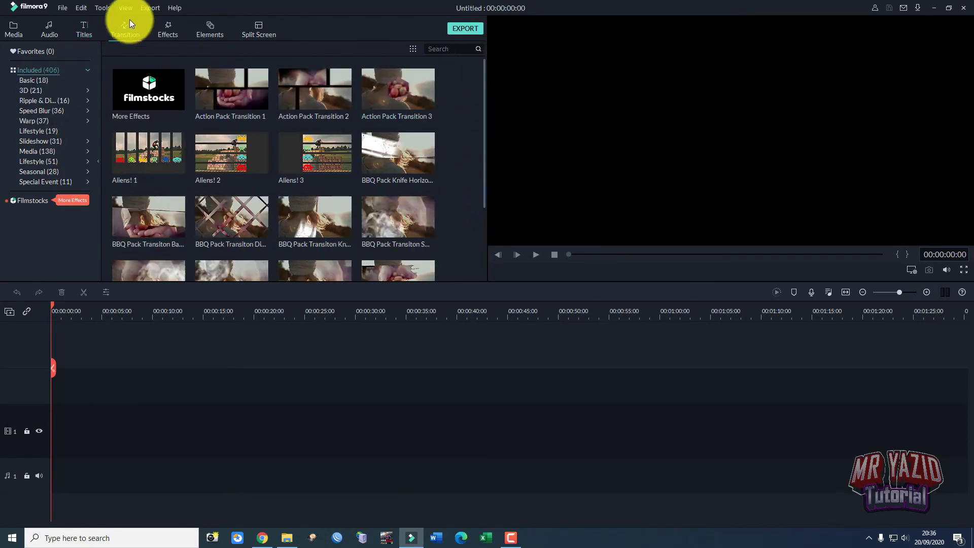
pyautogui.click(317, 171)
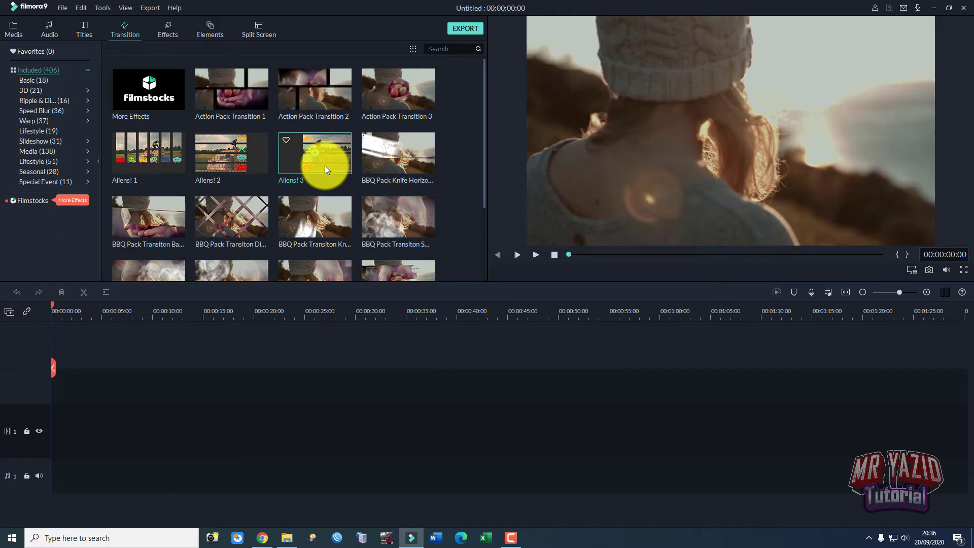
pyautogui.click(251, 159)
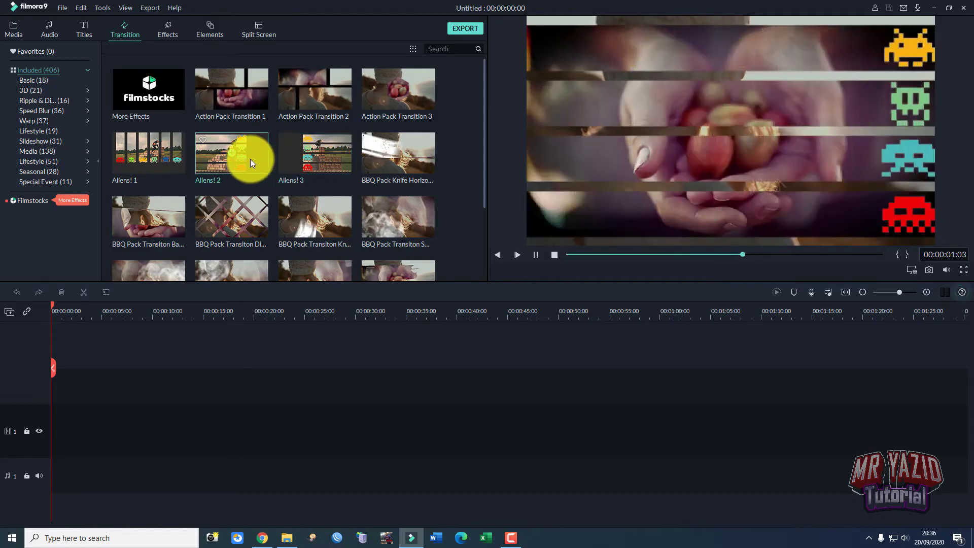
pyautogui.click(172, 165)
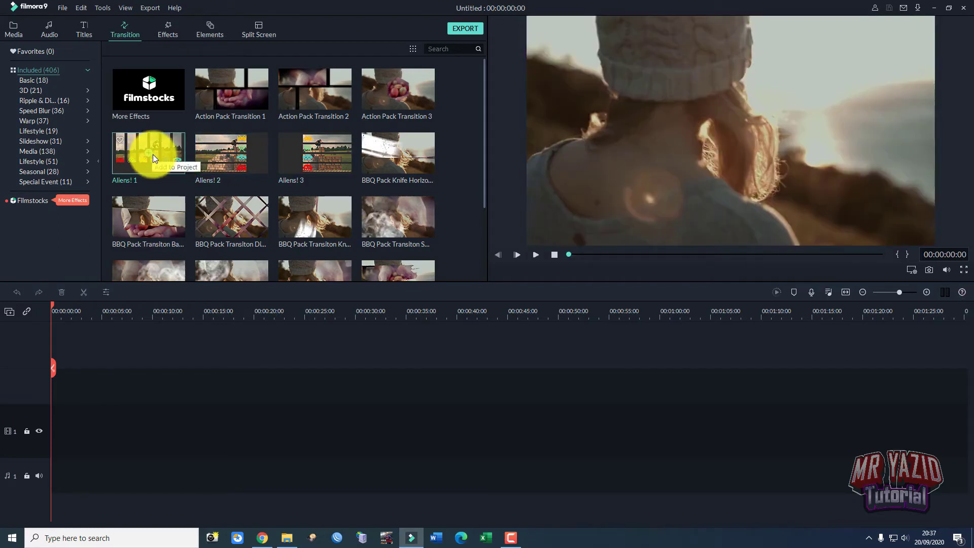
pyautogui.click(264, 106)
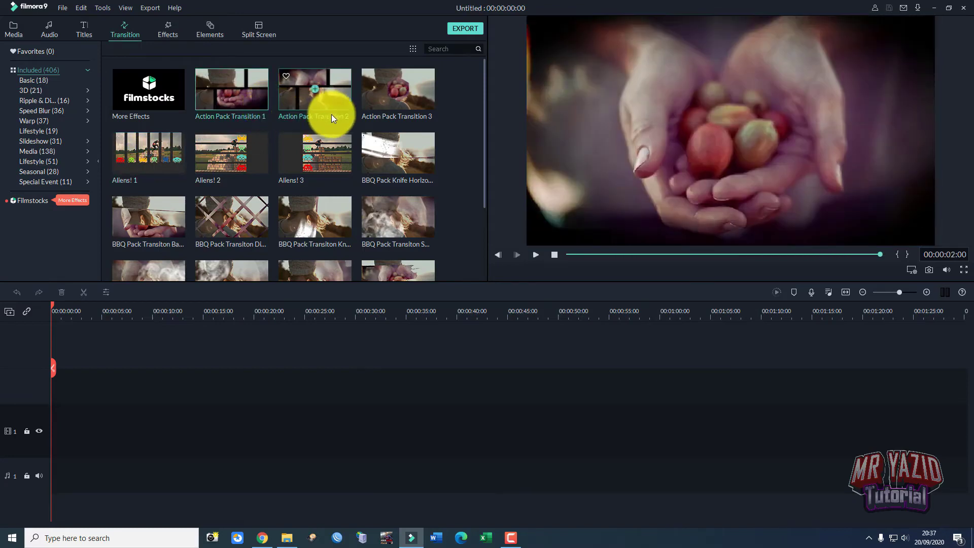
# Preview Action Pack Transition 2 and the Action Pack Opener 1, BBQ Pack Title 2, Beauty Brushy and Beauty Retro titles
pyautogui.click(336, 109)
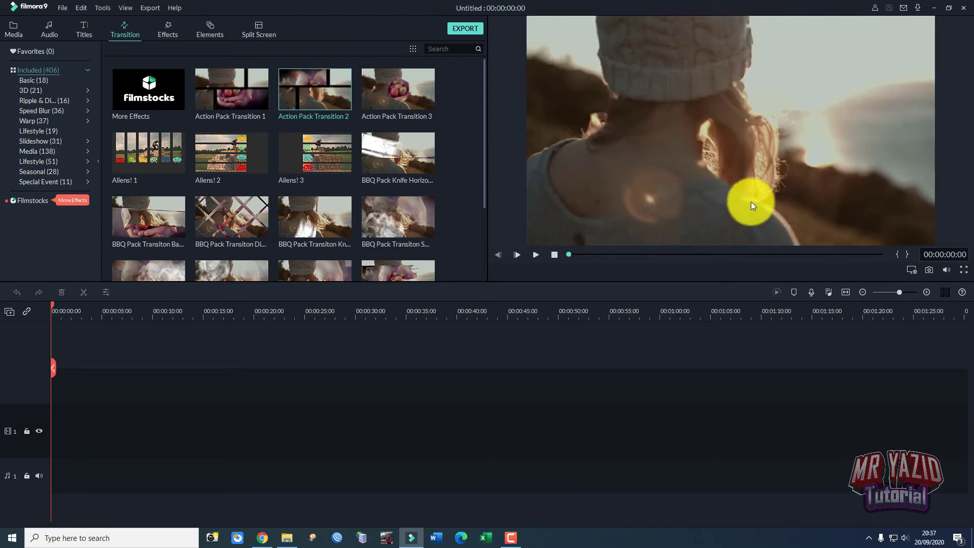
pyautogui.click(86, 35)
pyautogui.click(372, 169)
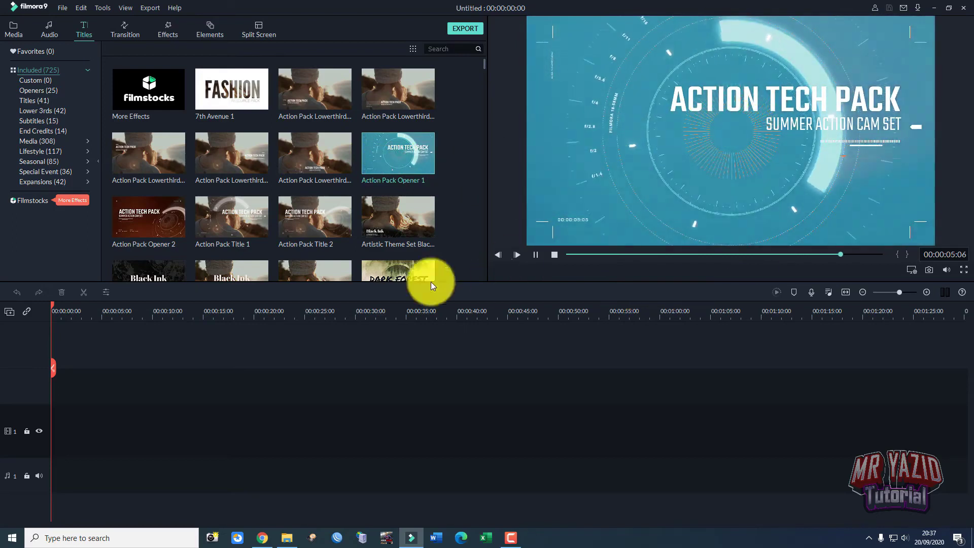
pyautogui.scroll(-5, 387, 231)
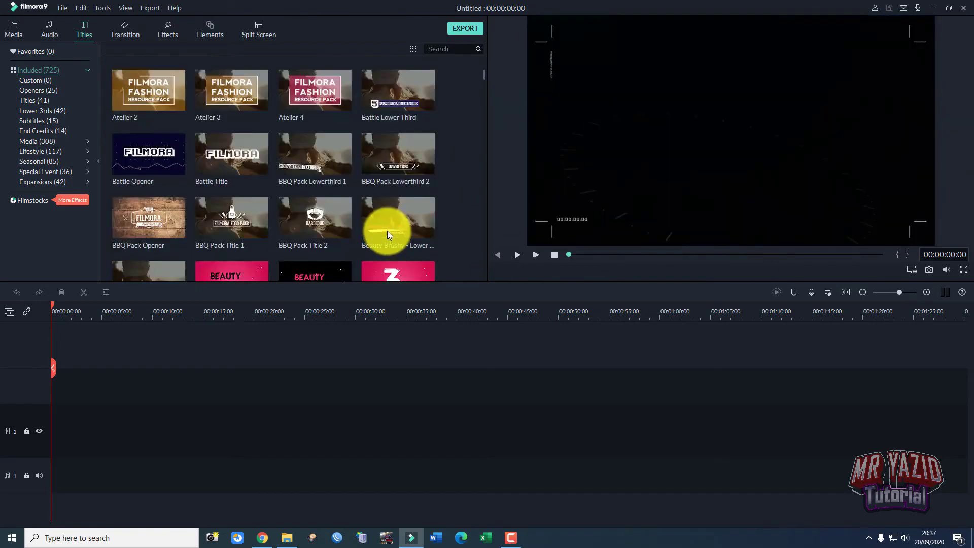
pyautogui.click(343, 220)
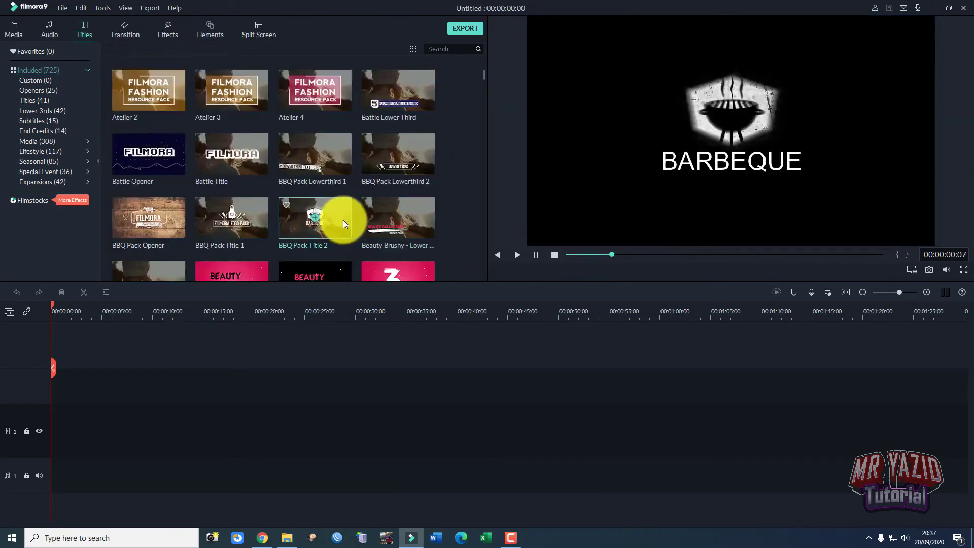
pyautogui.click(427, 232)
pyautogui.scroll(-10, 345, 206)
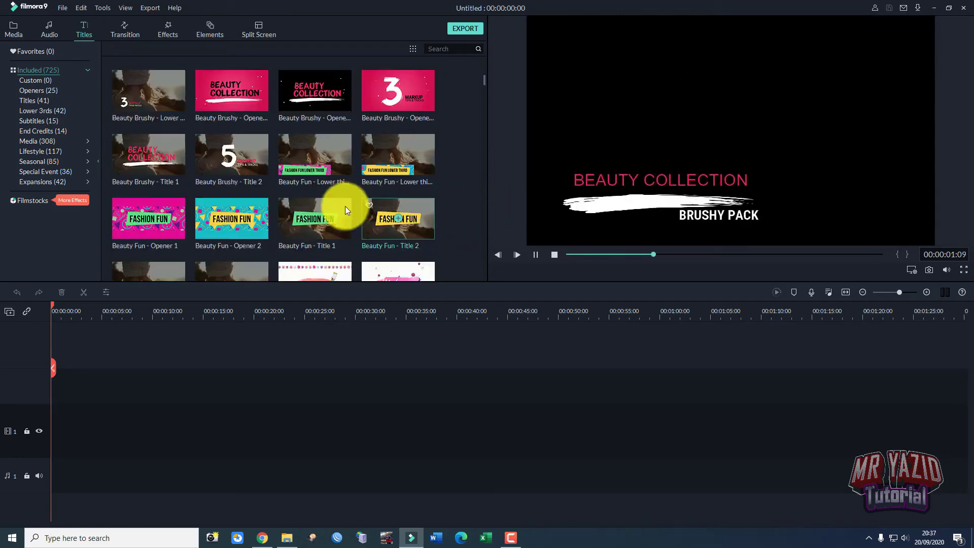
pyautogui.click(347, 210)
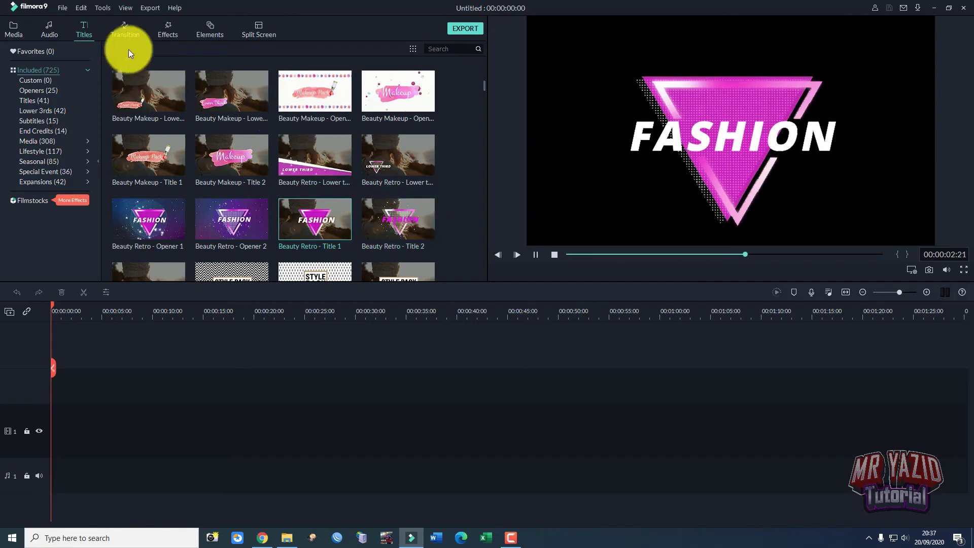
pyautogui.click(430, 222)
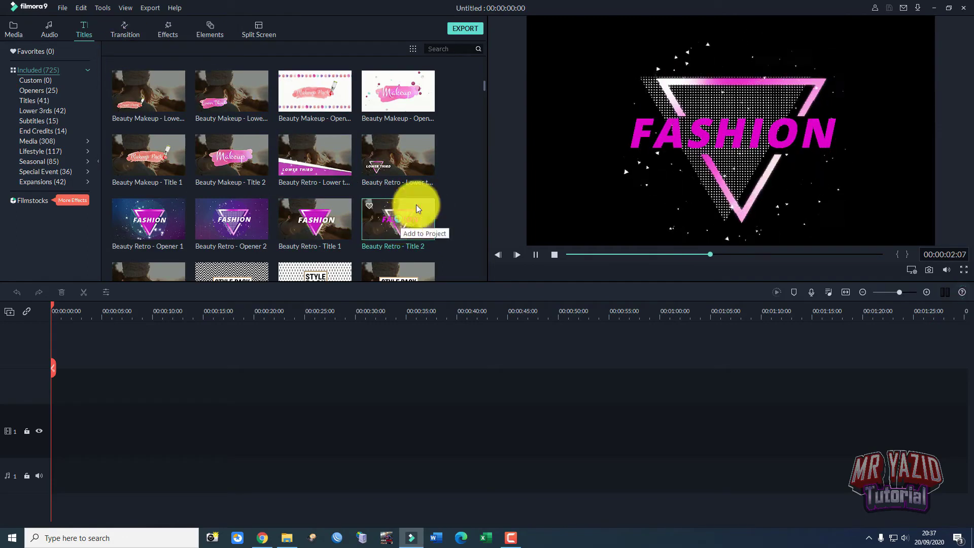
# Try adding Beauty Retro - Title 2 to the timeline, and delete both resulting title clips
pyautogui.doubleClick(399, 219)
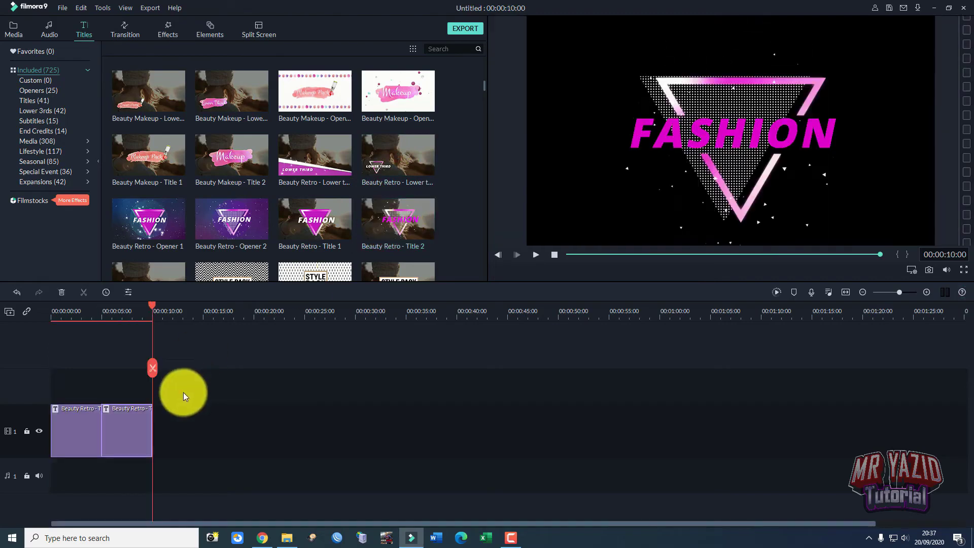
pyautogui.press('Delete')
pyautogui.click(80, 435)
pyautogui.press('Delete')
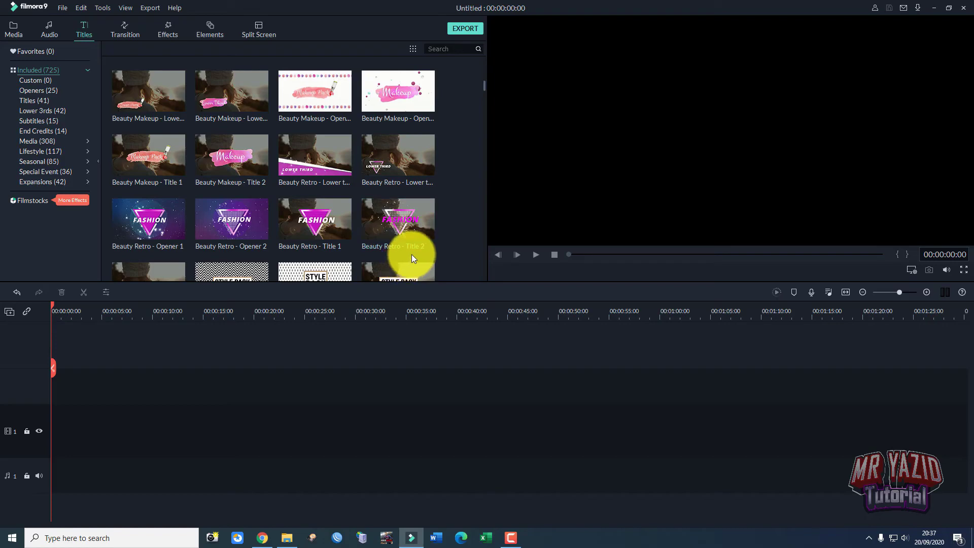
# Preview the Fuchsia & Peach opener from the Bold Theme Set, try it on the timeline and delete it
pyautogui.scroll(-5, 412, 254)
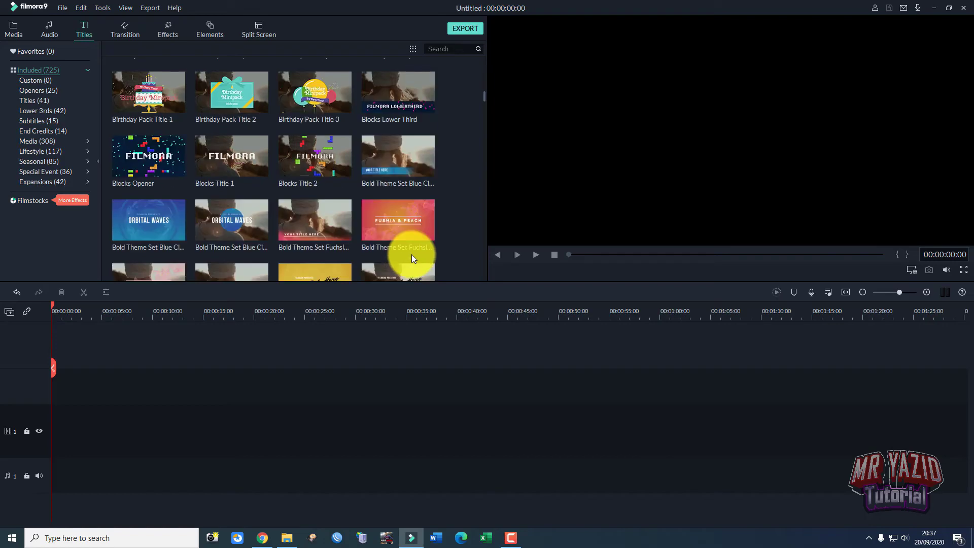
pyautogui.click(425, 224)
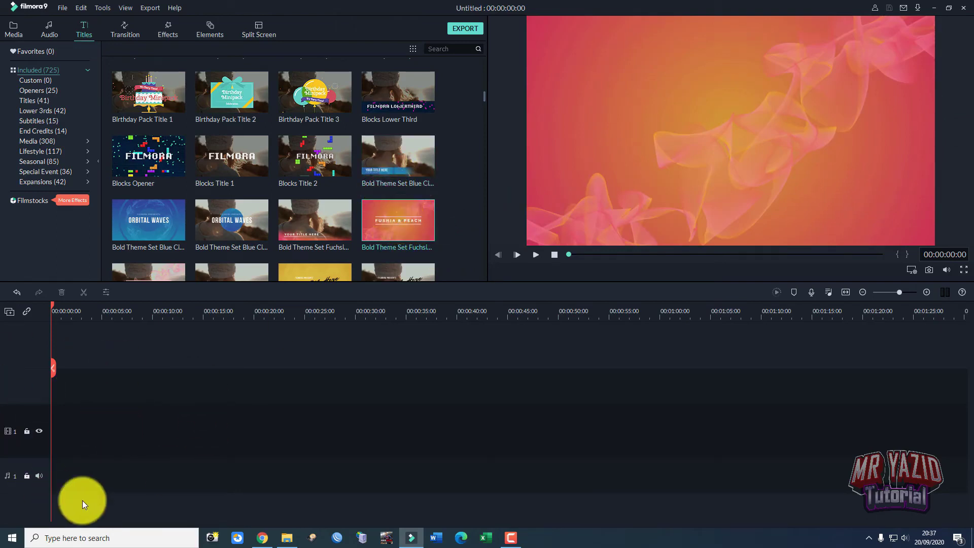
pyautogui.click(397, 221)
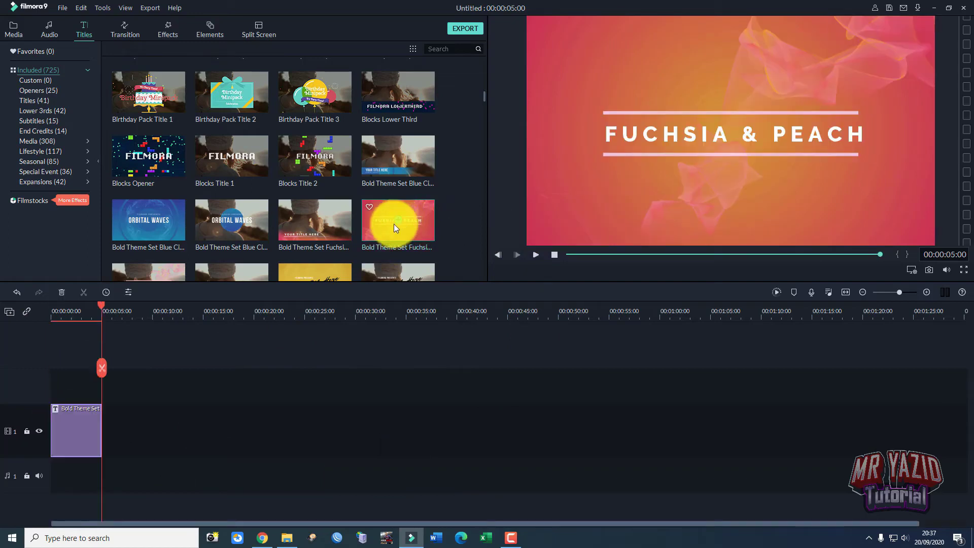
pyautogui.press('Delete')
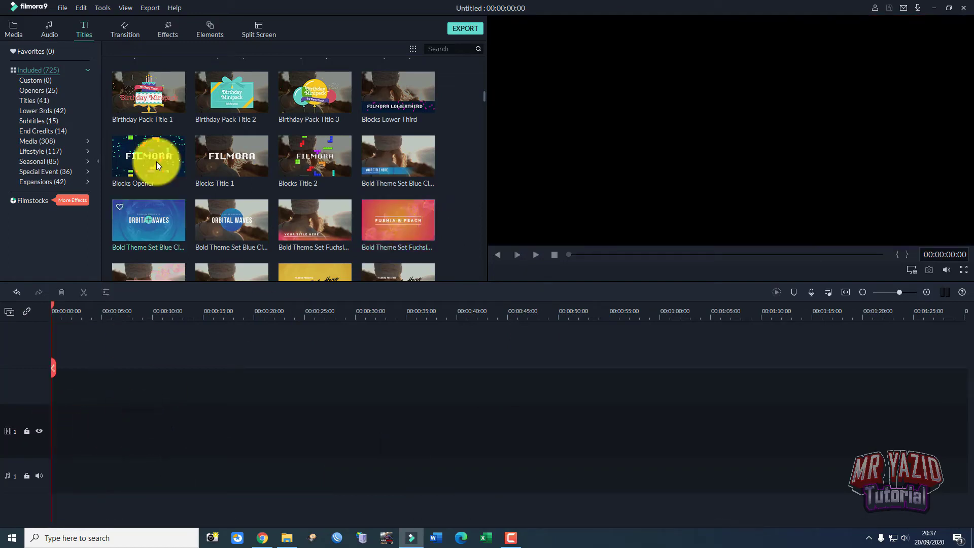
# Browse the included effects and preview the Bokeh Blur filters
pyautogui.click(171, 32)
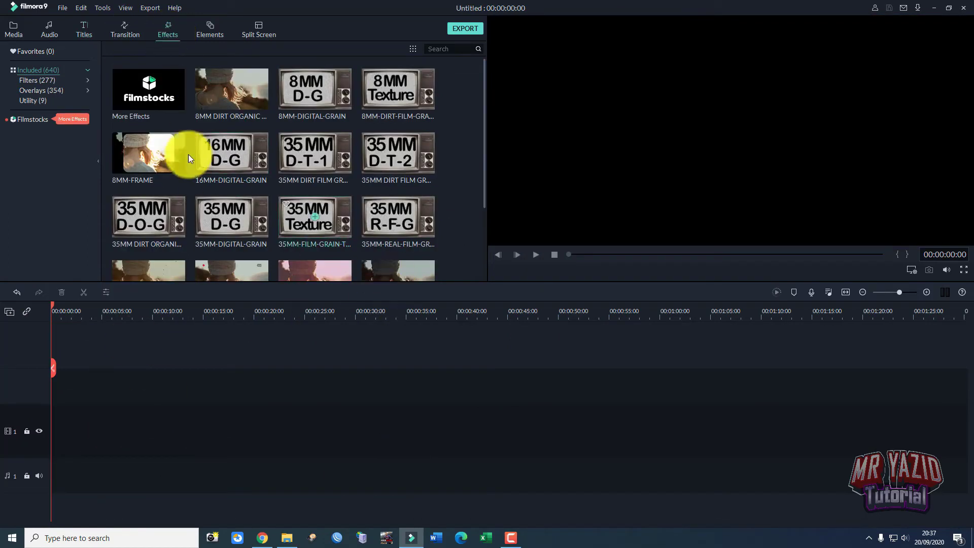
pyautogui.scroll(-10, 202, 157)
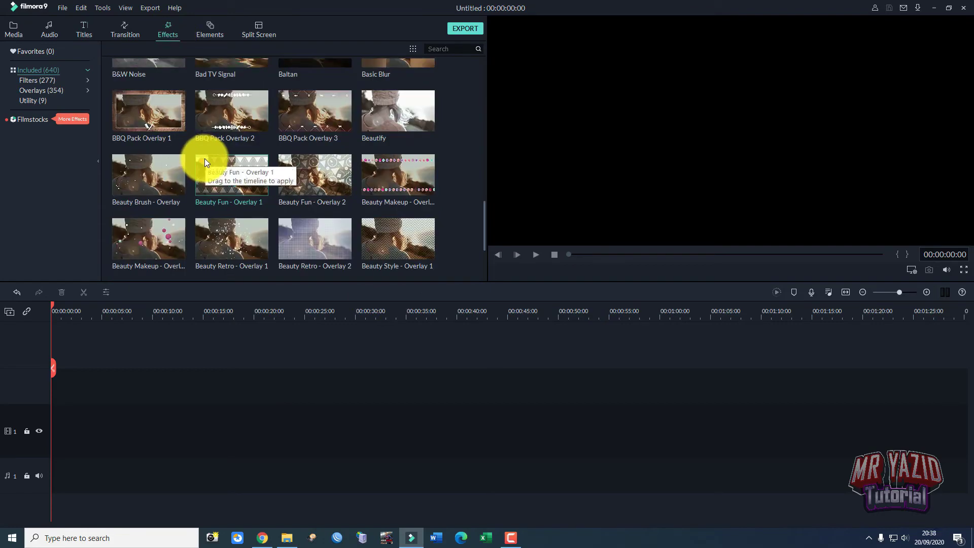
pyautogui.scroll(-4, 244, 178)
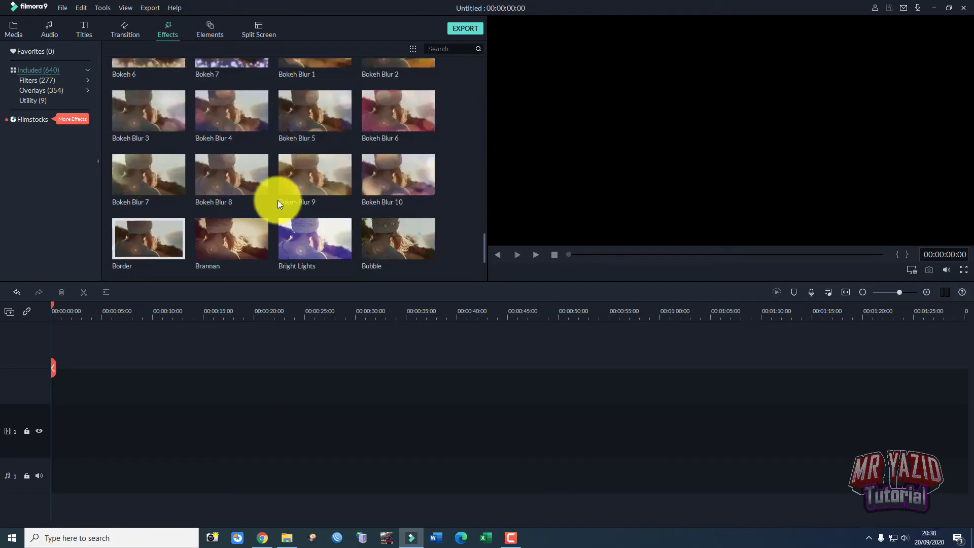
pyautogui.click(345, 171)
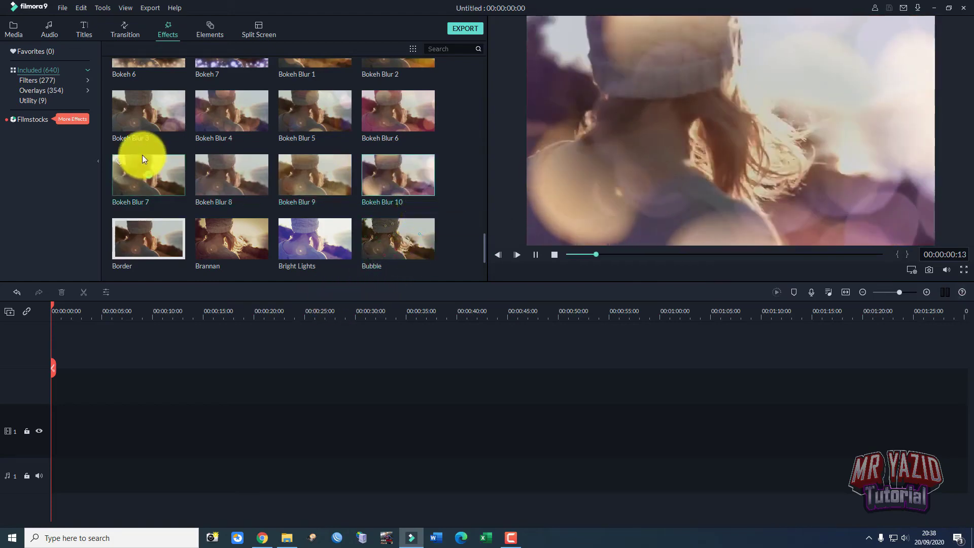
# Browse the overlay effects and preview Cosmic Pack - Overlay 4 and Film 4
pyautogui.click(32, 91)
pyautogui.scroll(-15, 349, 206)
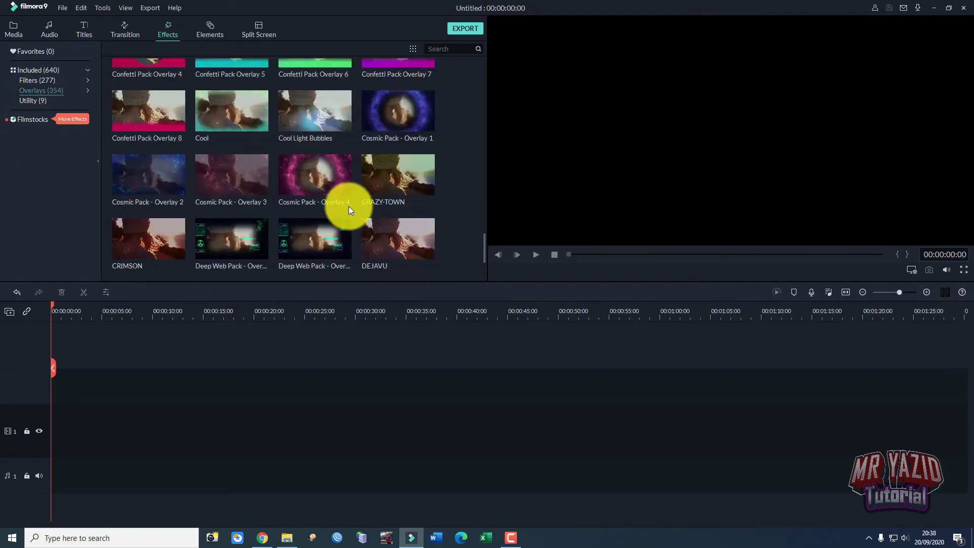
pyautogui.click(336, 183)
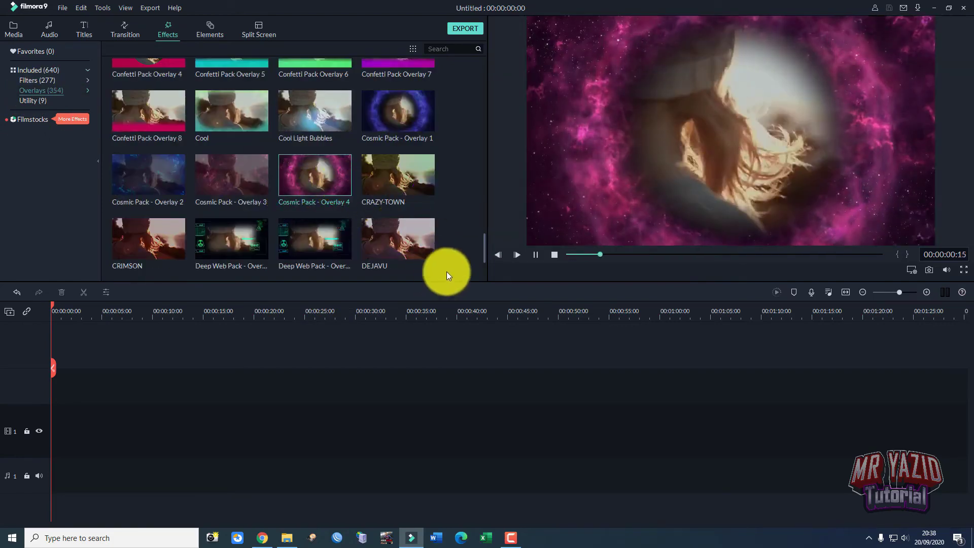
pyautogui.scroll(-5, 346, 203)
pyautogui.click(426, 178)
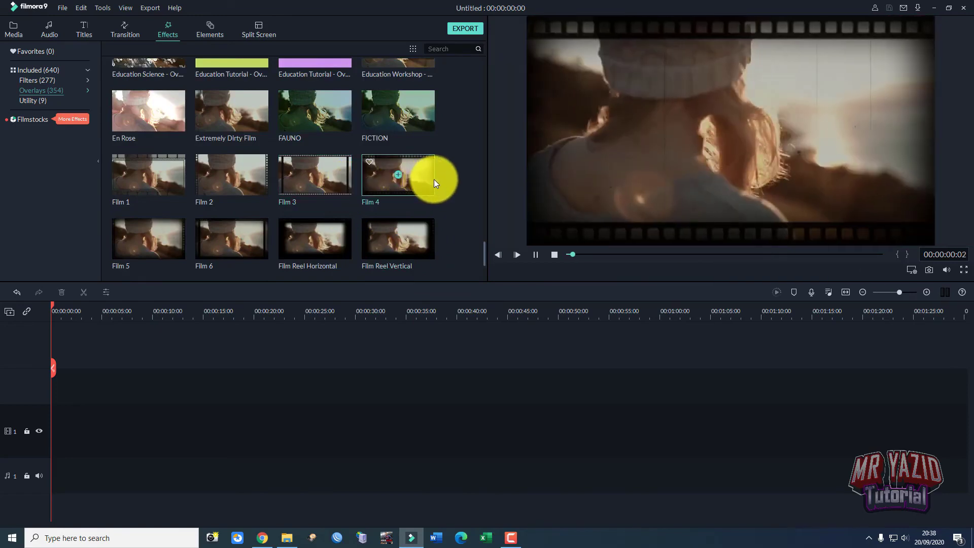
# Try the Film 4 overlay on the timeline, move it to video track 2, and delete it
pyautogui.click(398, 175)
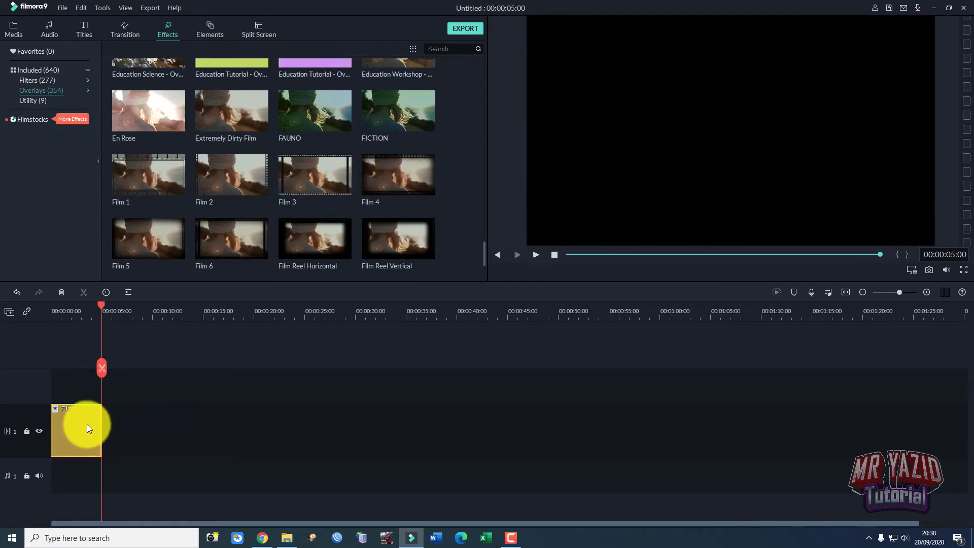
pyautogui.moveTo(87, 424); pyautogui.dragTo(183, 388)
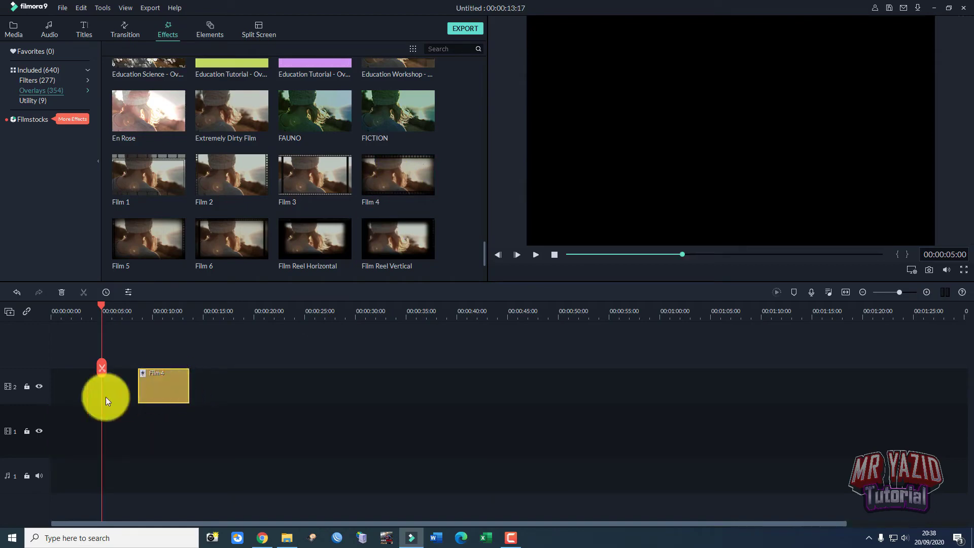
pyautogui.press('Delete')
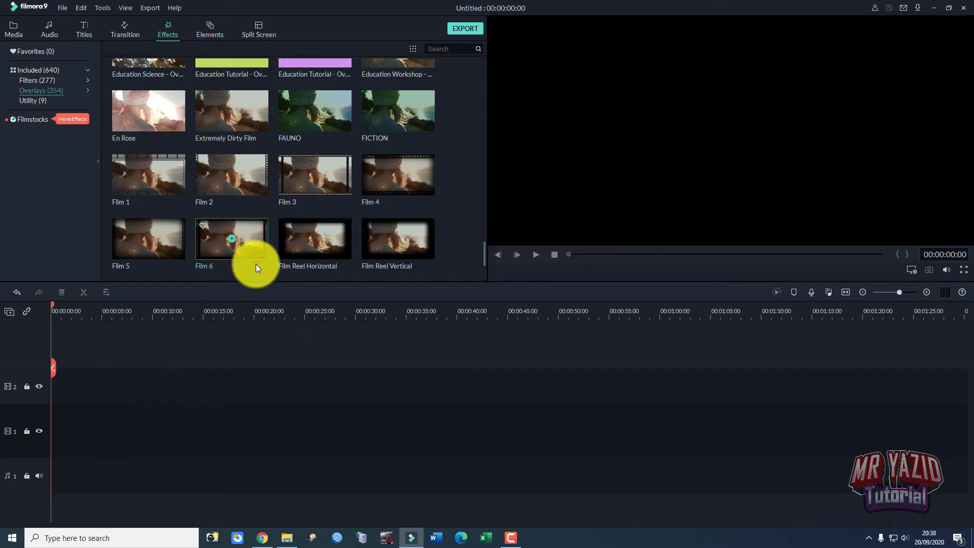
# Browse the included elements library and preview Bullets - 04 and Bullets - 05
pyautogui.click(209, 28)
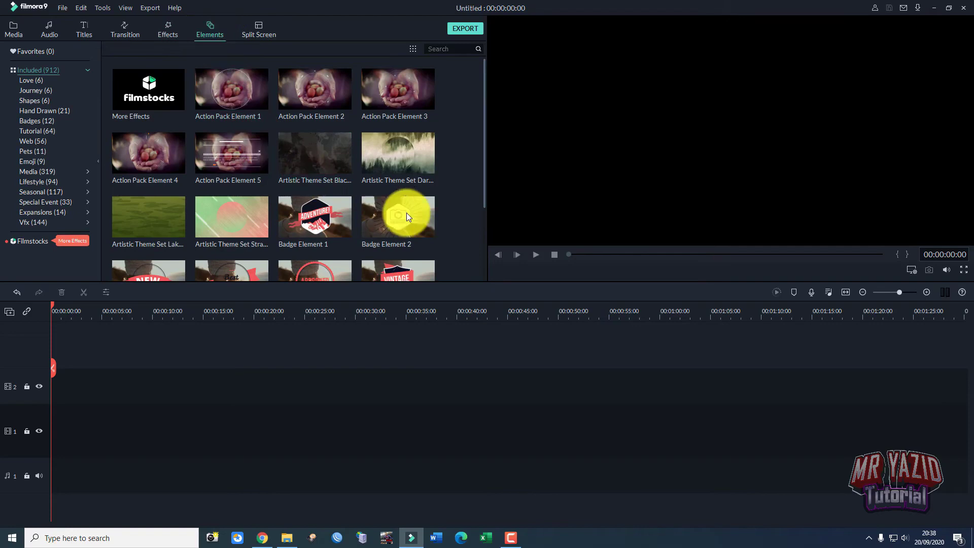
pyautogui.scroll(-15, 242, 193)
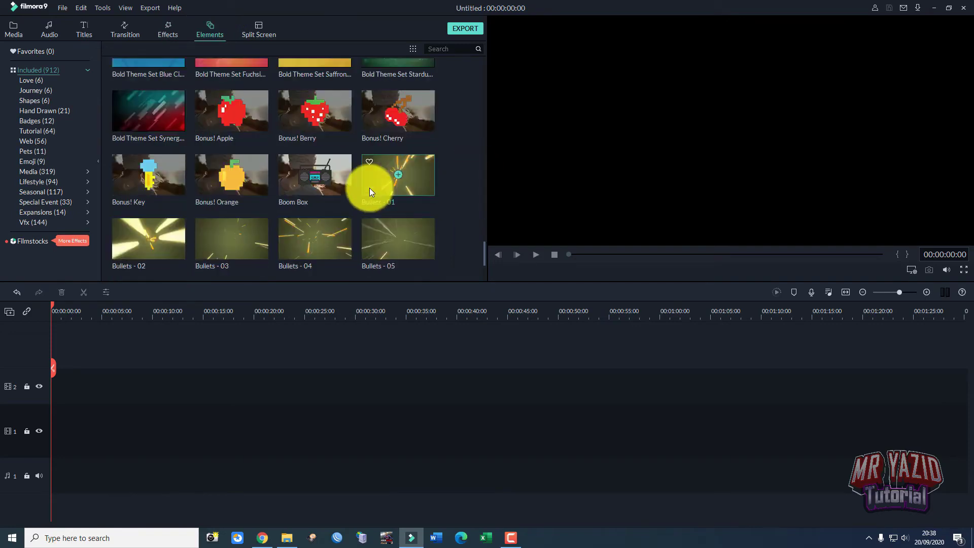
pyautogui.scroll(-5, 355, 192)
pyautogui.scroll(-5, 347, 207)
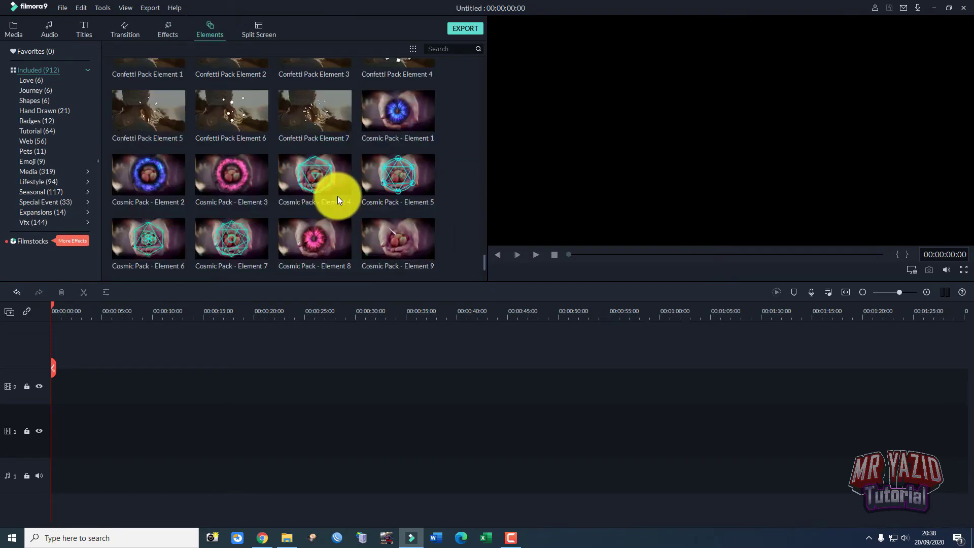
pyautogui.scroll(10, 337, 195)
pyautogui.click(333, 226)
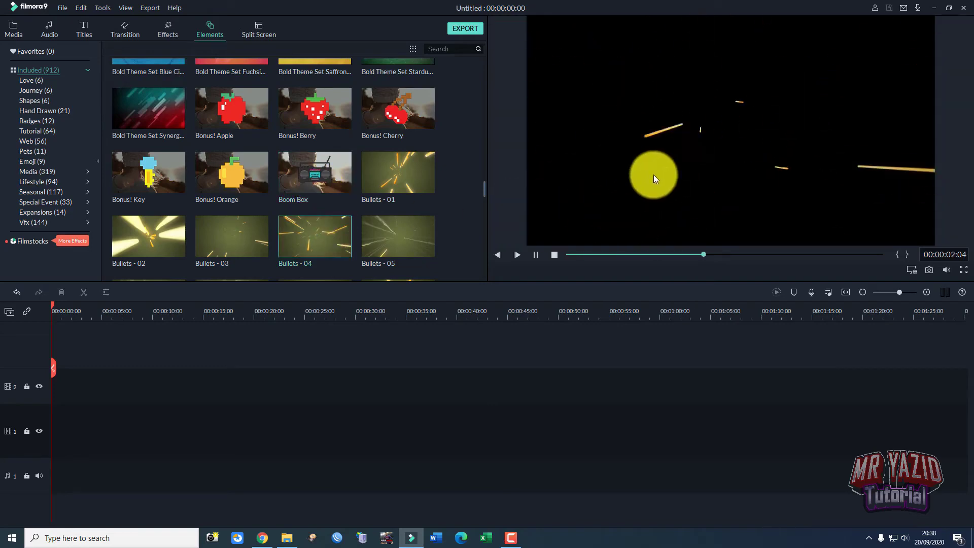
pyautogui.click(423, 242)
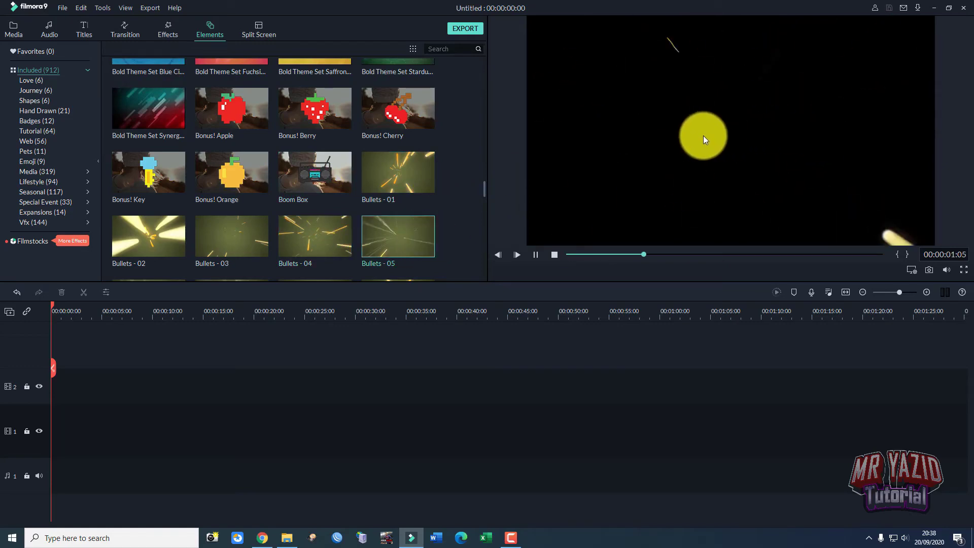
# Preview Cosmic Pack - Element 4, the green Deep Web Pack warning triangle and the yellow Doodle Pack stars
pyautogui.scroll(-5, 336, 180)
pyautogui.click(345, 184)
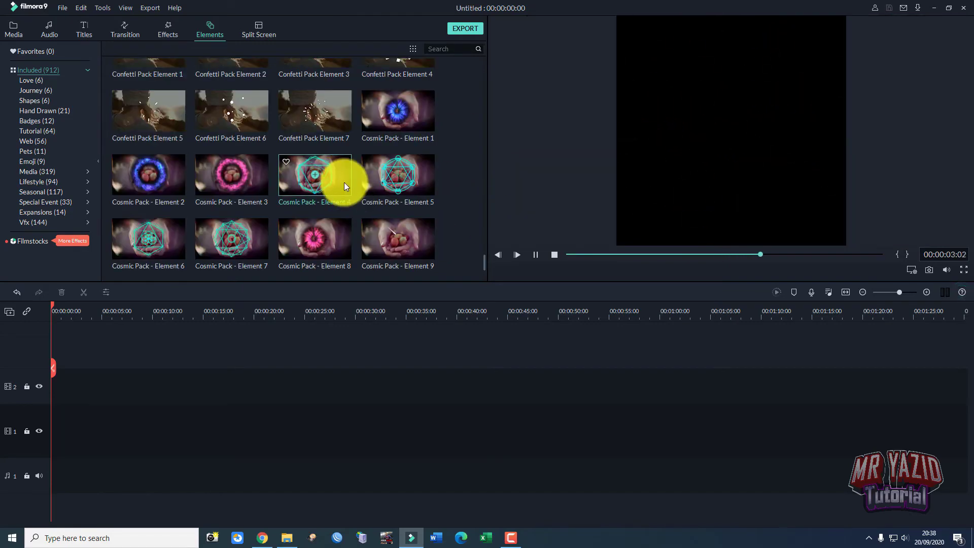
pyautogui.scroll(-2, 368, 207)
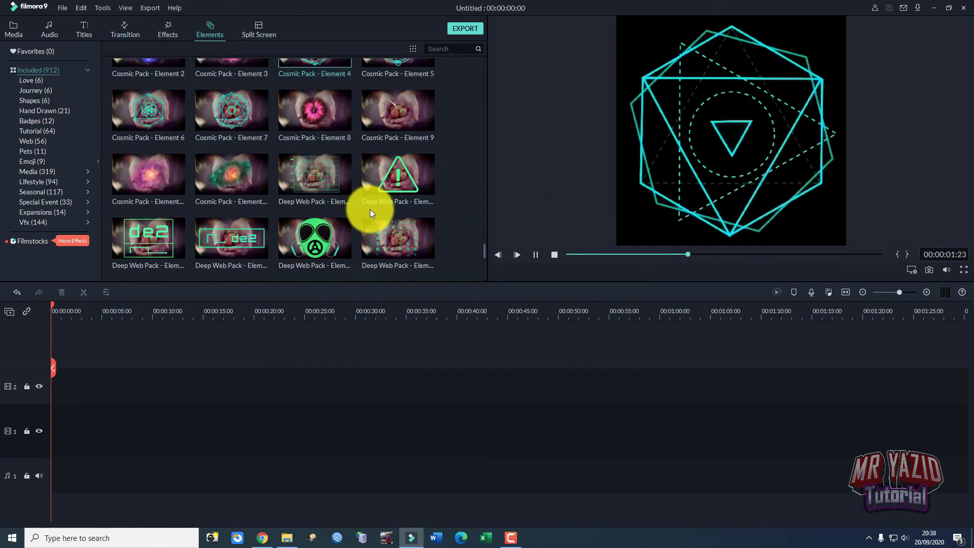
pyautogui.click(410, 187)
pyautogui.scroll(-5, 364, 230)
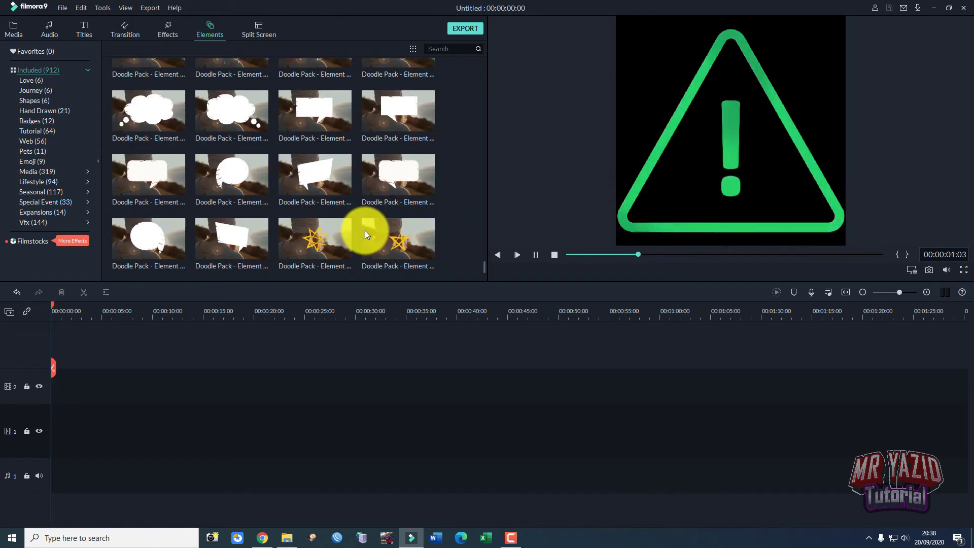
pyautogui.click(343, 239)
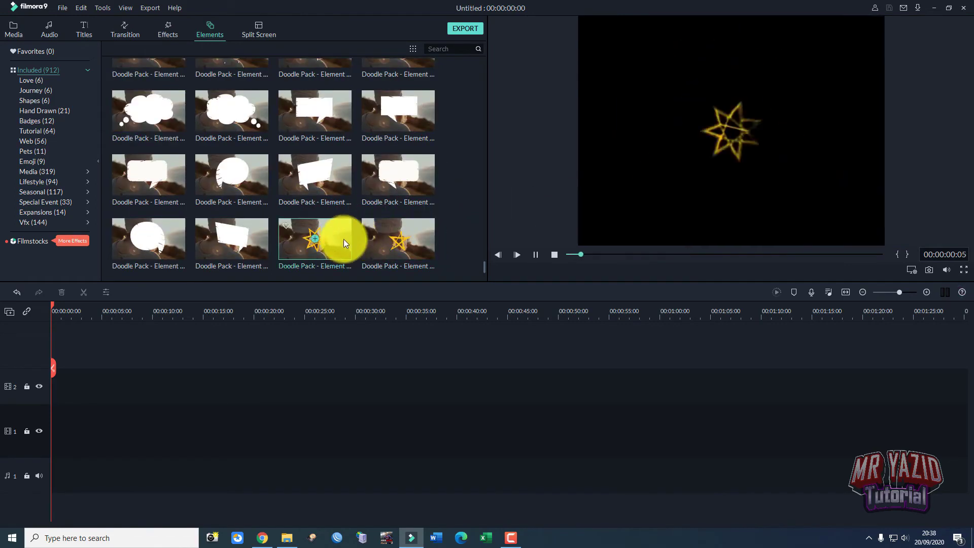
pyautogui.click(428, 233)
# Preview the Electricity - 20 and Electricity - 21 elements, and browse on through the emoji and hand-drawn elements
pyautogui.scroll(-3, 385, 234)
pyautogui.click(354, 192)
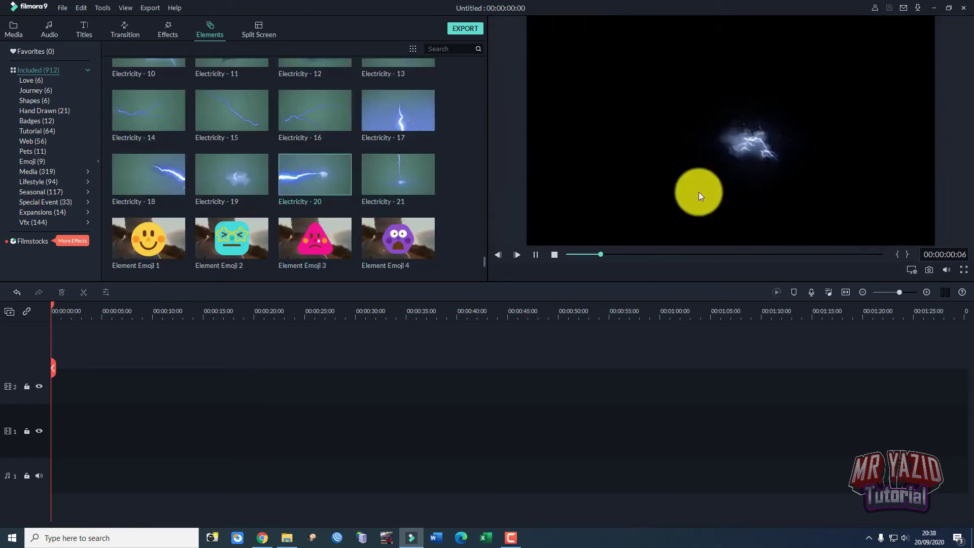
pyautogui.click(419, 174)
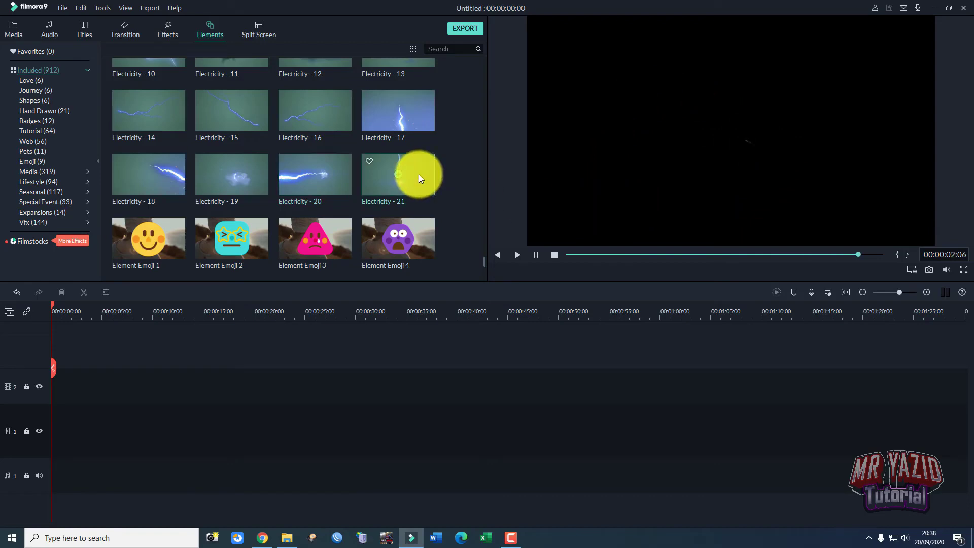
pyautogui.scroll(-3, 434, 232)
pyautogui.scroll(-3, 434, 233)
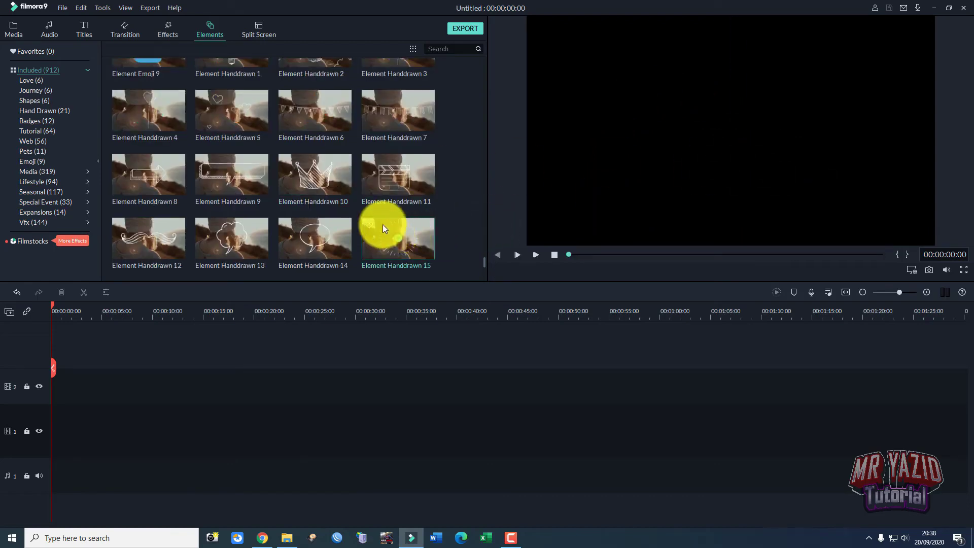
# Preview the Element Handdrawn 10 crown
pyautogui.click(339, 178)
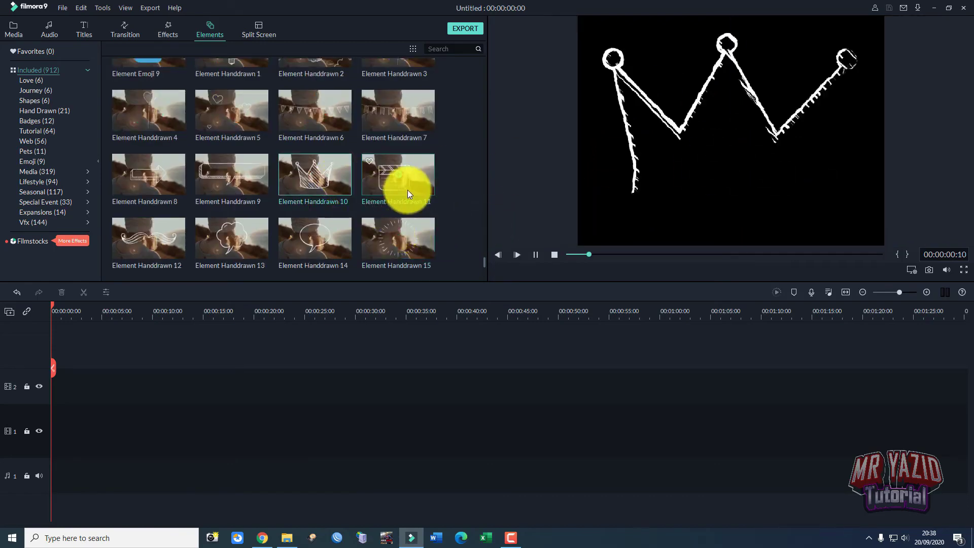
# Place the two-pane Split Screen 1 layout at the start of video track 1, selecting its panes in turn before accepting its settings
pyautogui.click(258, 29)
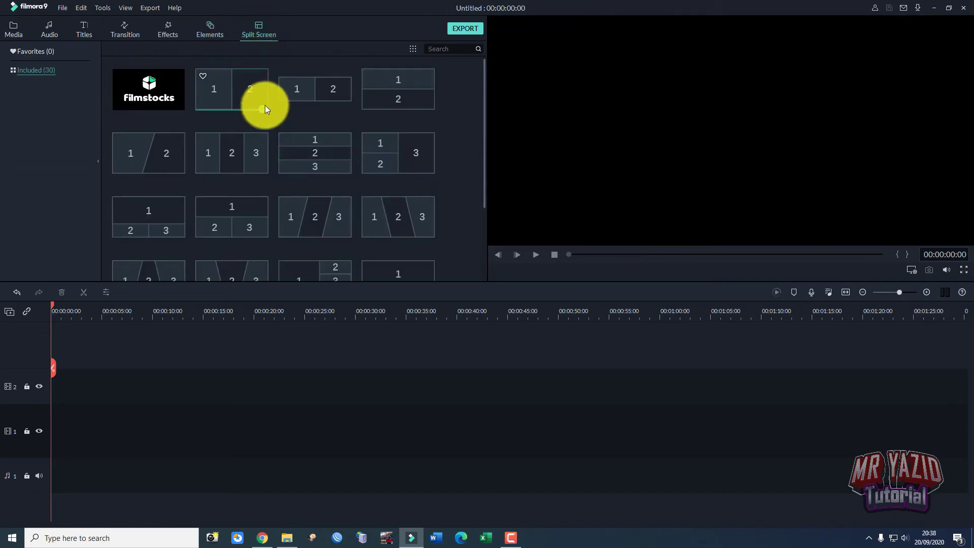
pyautogui.click(634, 137)
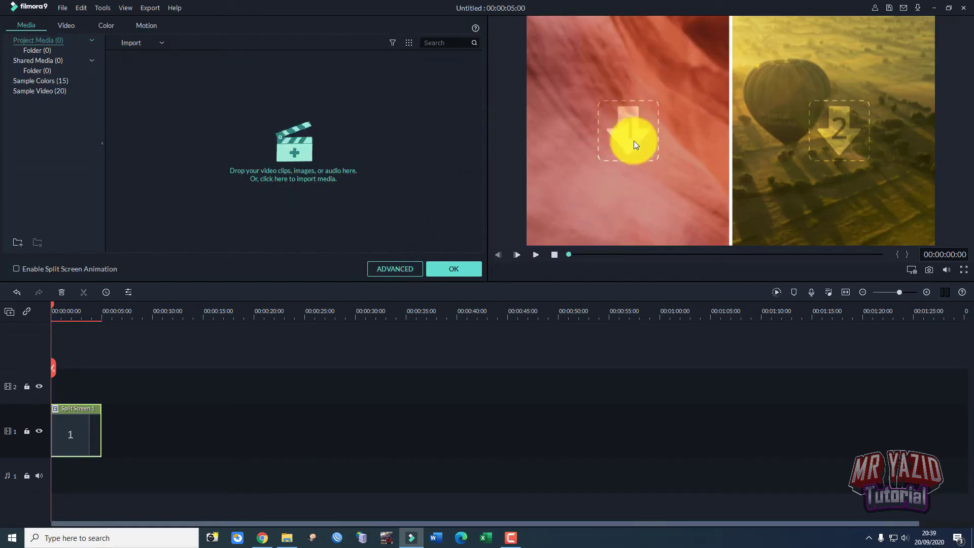
pyautogui.click(663, 126)
pyautogui.click(852, 131)
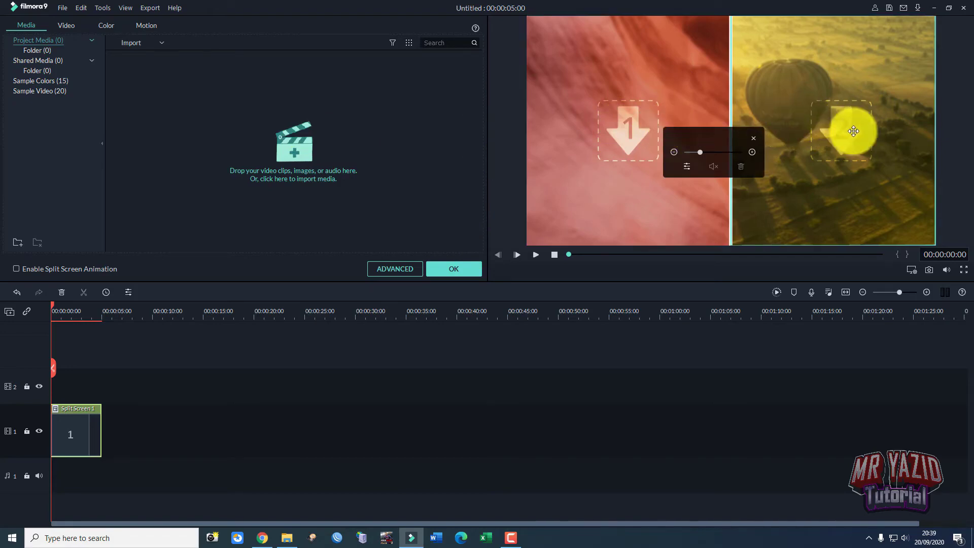
pyautogui.moveTo(642, 125); pyautogui.dragTo(676, 106)
pyautogui.click(807, 121)
pyautogui.click(681, 105)
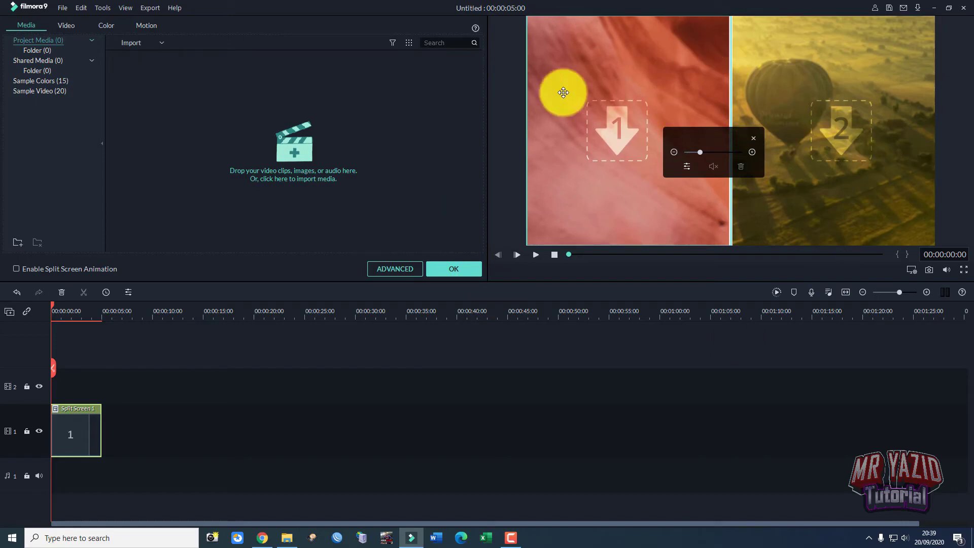
pyautogui.click(468, 270)
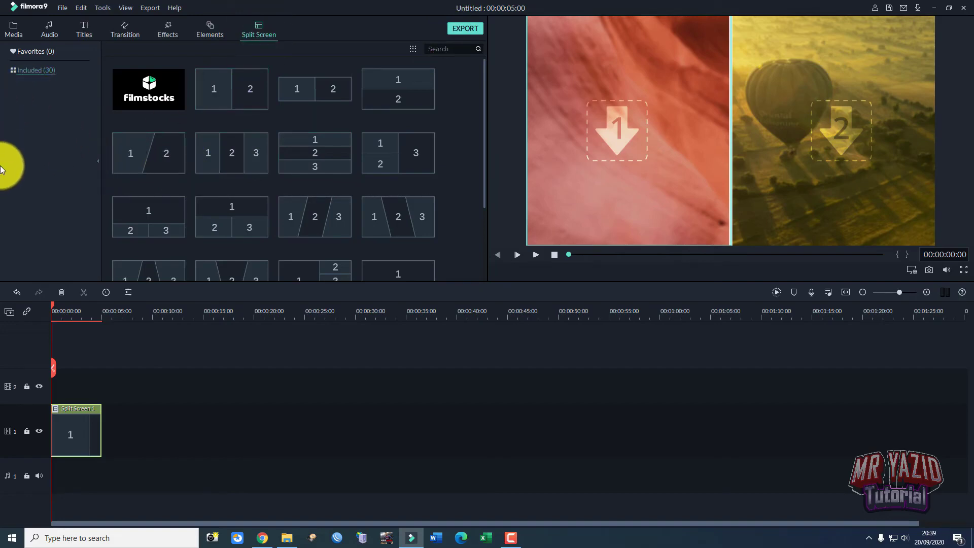
# Open the file import dialog for the project media, moving the dialog away from the window's corner
pyautogui.click(14, 34)
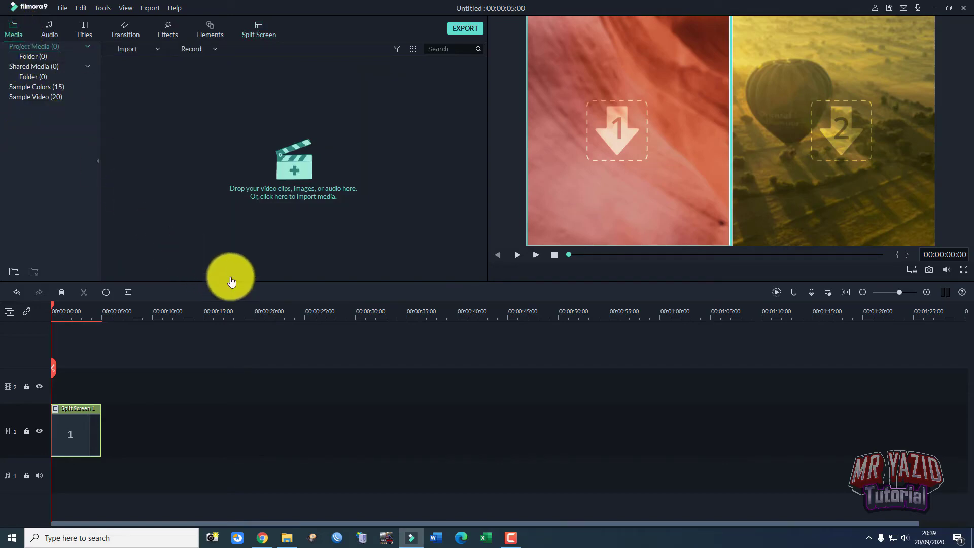
pyautogui.click(294, 167)
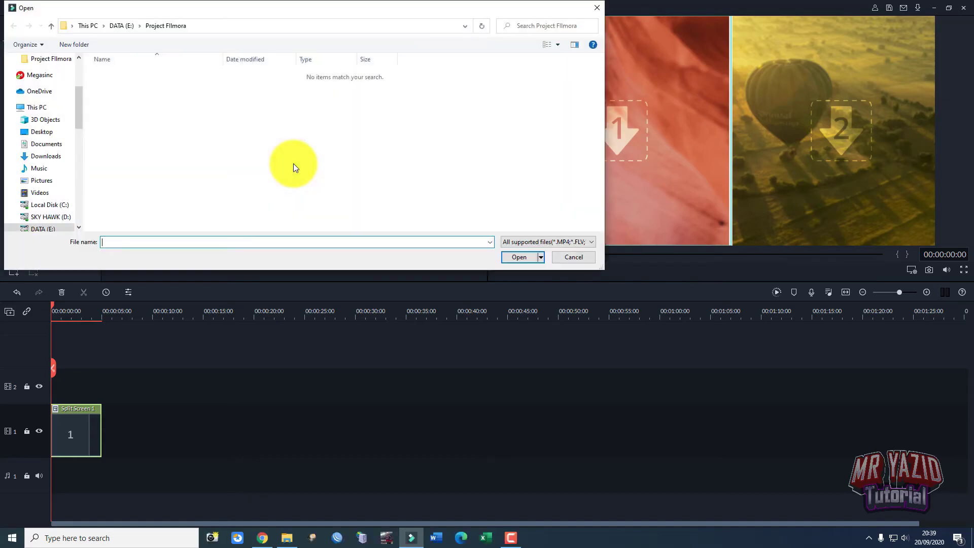
pyautogui.click(572, 257)
pyautogui.click(294, 165)
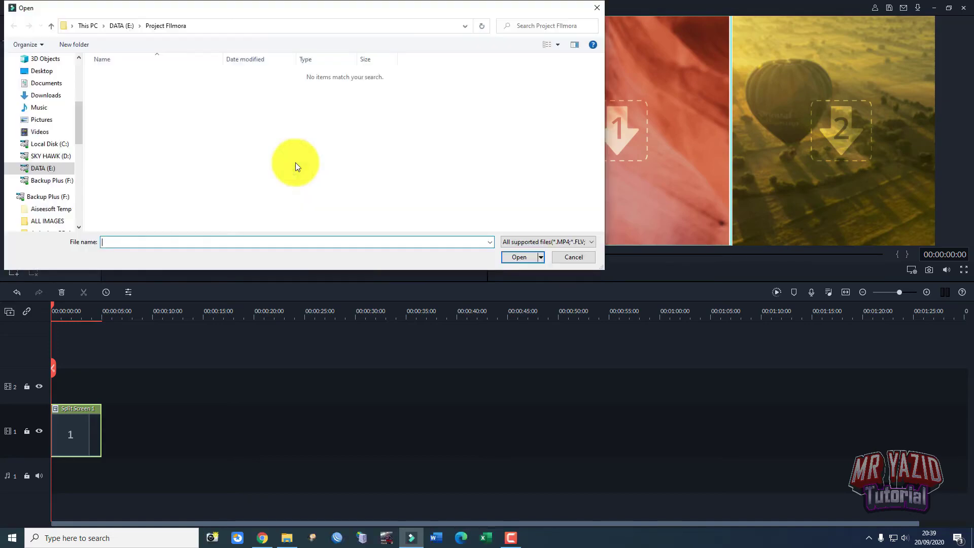
pyautogui.moveTo(246, 8); pyautogui.dragTo(330, 24)
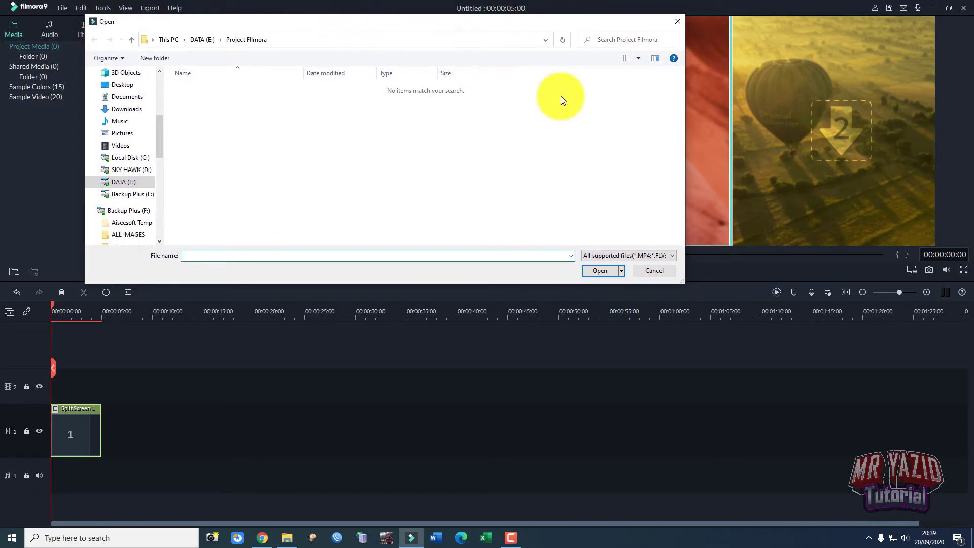
pyautogui.click(654, 270)
pyautogui.click(299, 164)
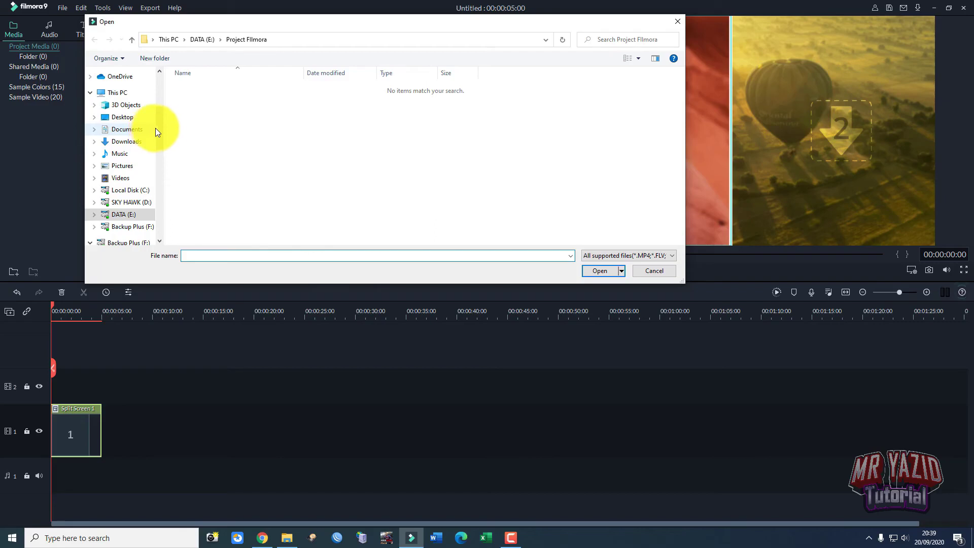
# Browse to the Congratulation video folder inside ALL IMAGES on the DATA (E:) drive
pyautogui.click(124, 214)
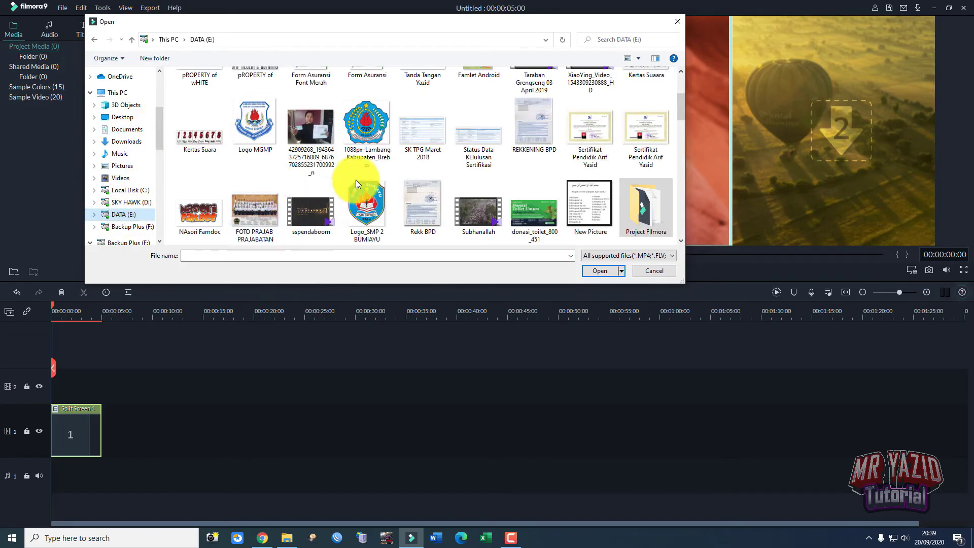
pyautogui.scroll(5, 380, 184)
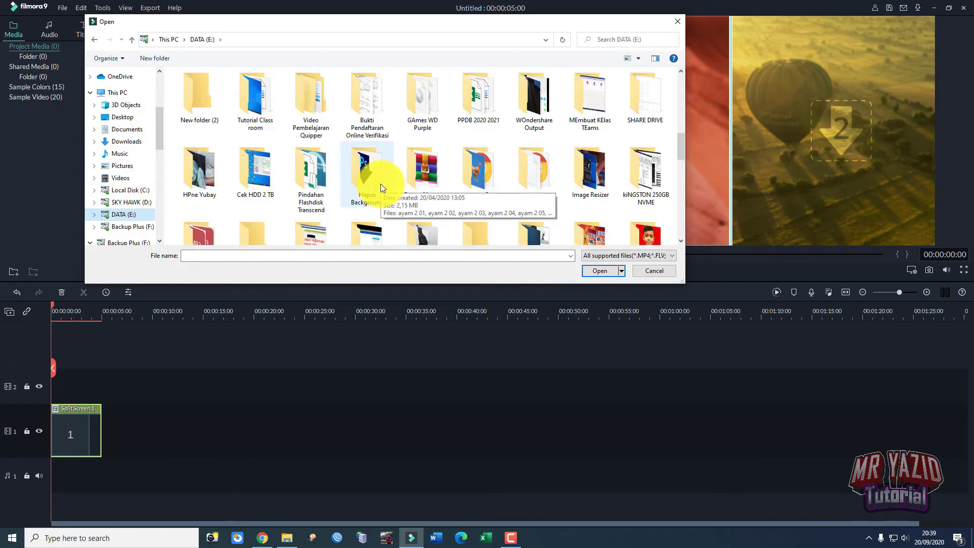
pyautogui.scroll(1, 381, 183)
pyautogui.doubleClick(270, 106)
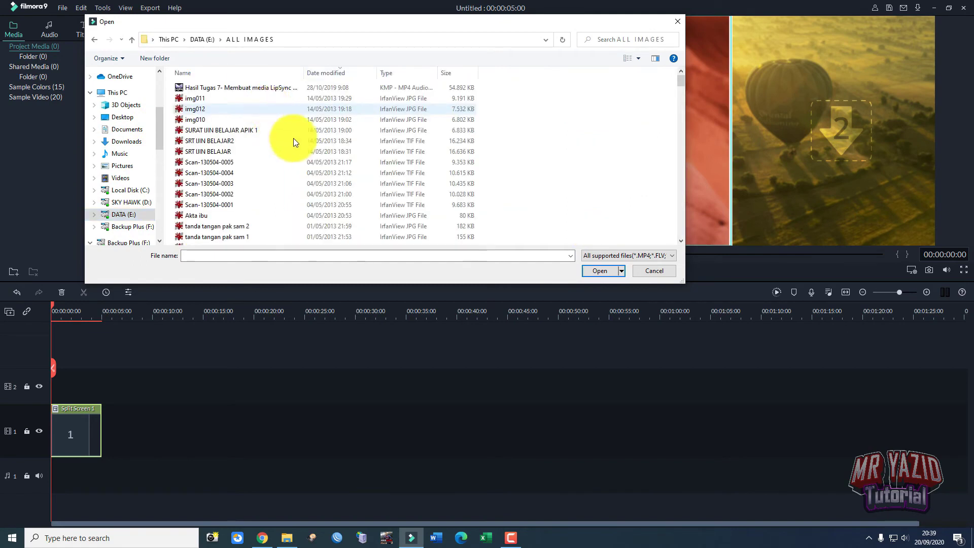
pyautogui.scroll(-6, 269, 173)
pyautogui.doubleClick(214, 217)
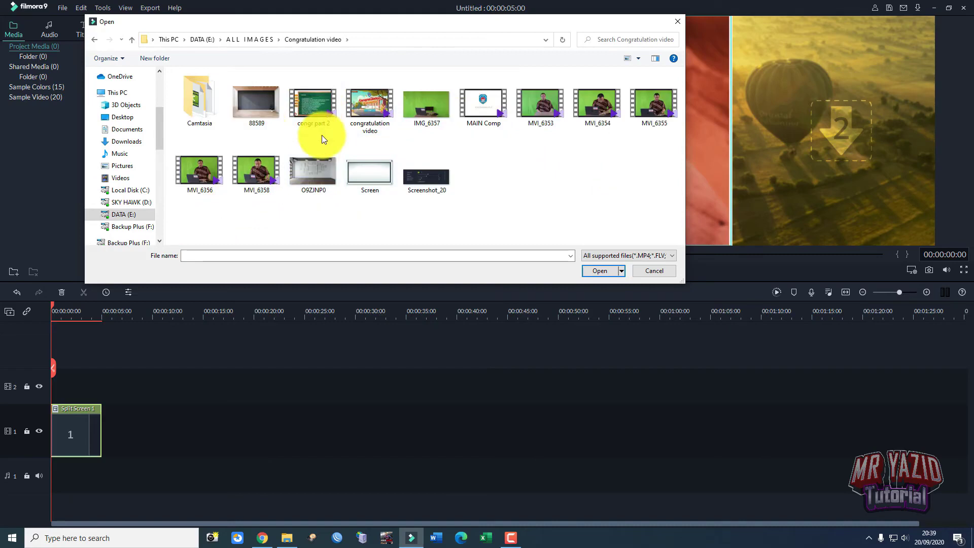
pyautogui.click(261, 115)
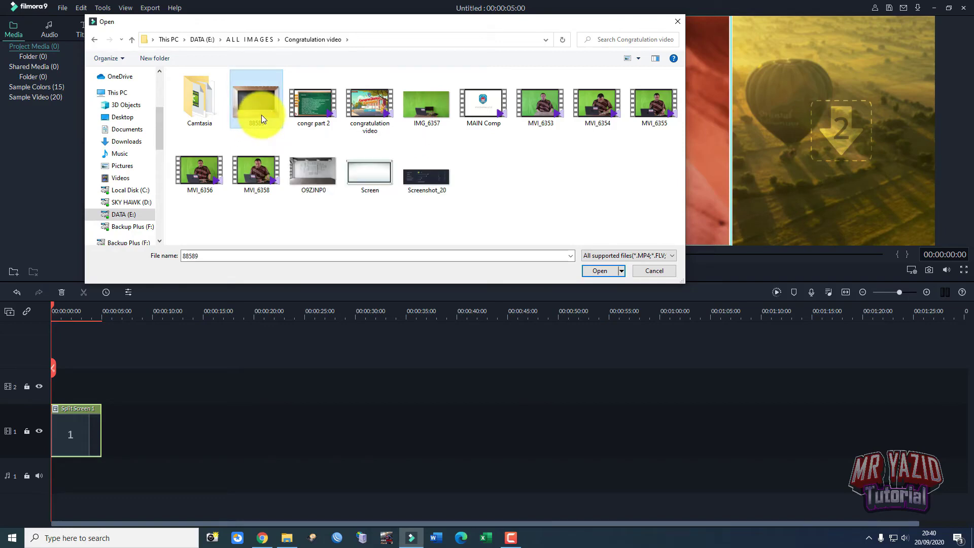
pyautogui.hotkey('shift', 'Right')
pyautogui.hotkey('shift', 'Right')
pyautogui.hotkey('shift', 'Right')
pyautogui.hotkey('shift', 'Right')
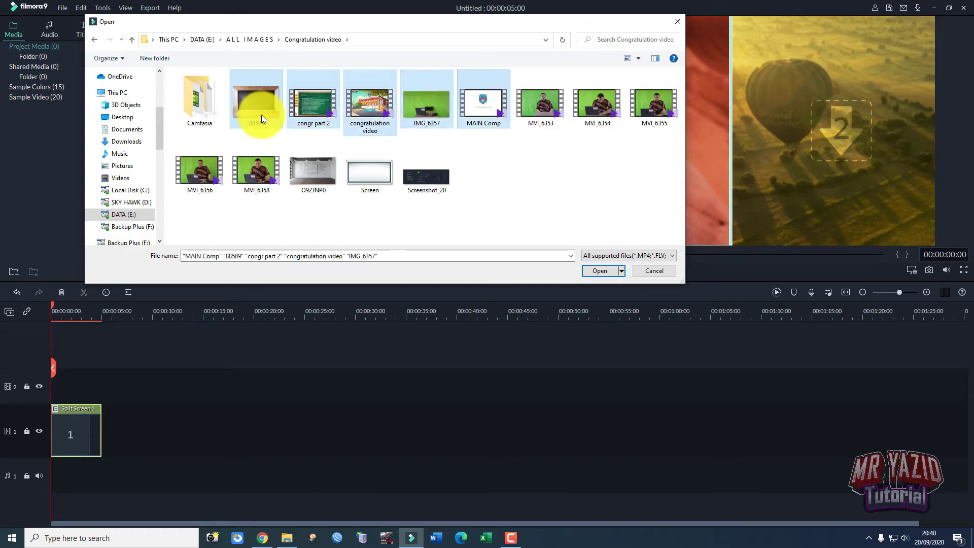
pyautogui.click(490, 168)
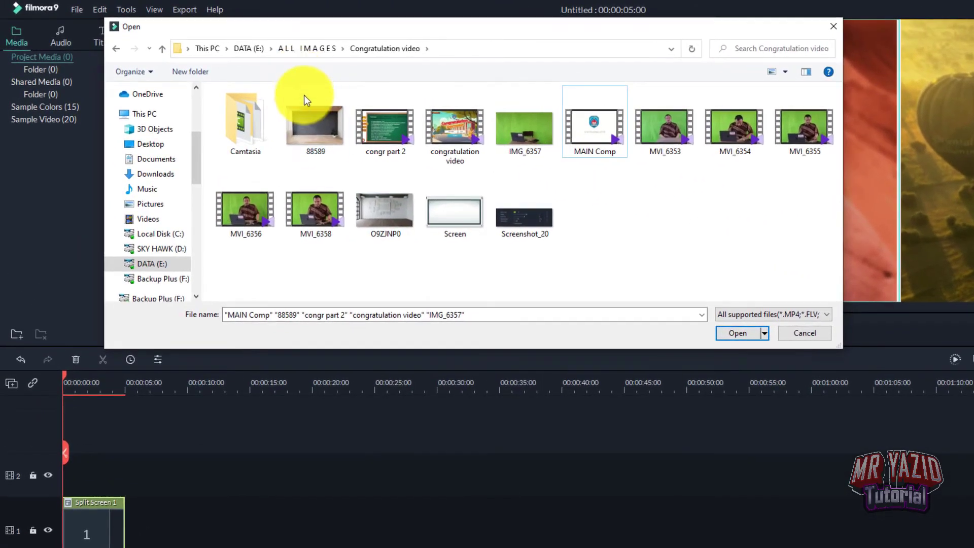
# Import the 88589 blackboard image into the project media
pyautogui.doubleClick(320, 122)
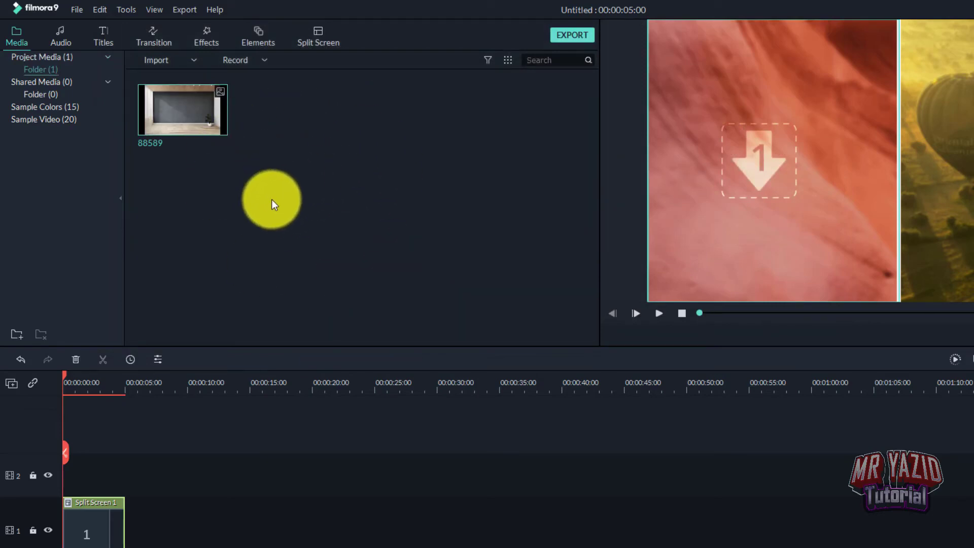
pyautogui.rightClick(330, 151)
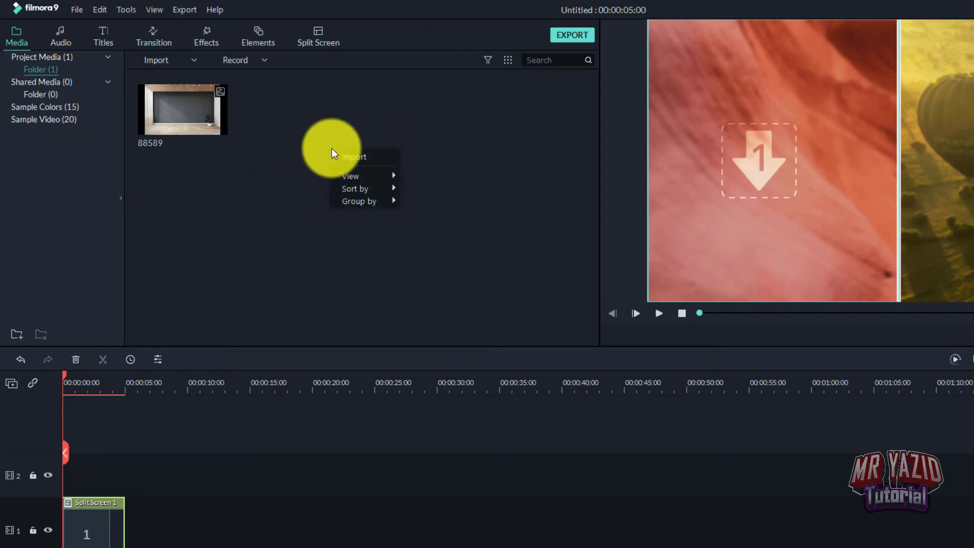
pyautogui.click(290, 122)
pyautogui.rightClick(289, 118)
pyautogui.click(312, 127)
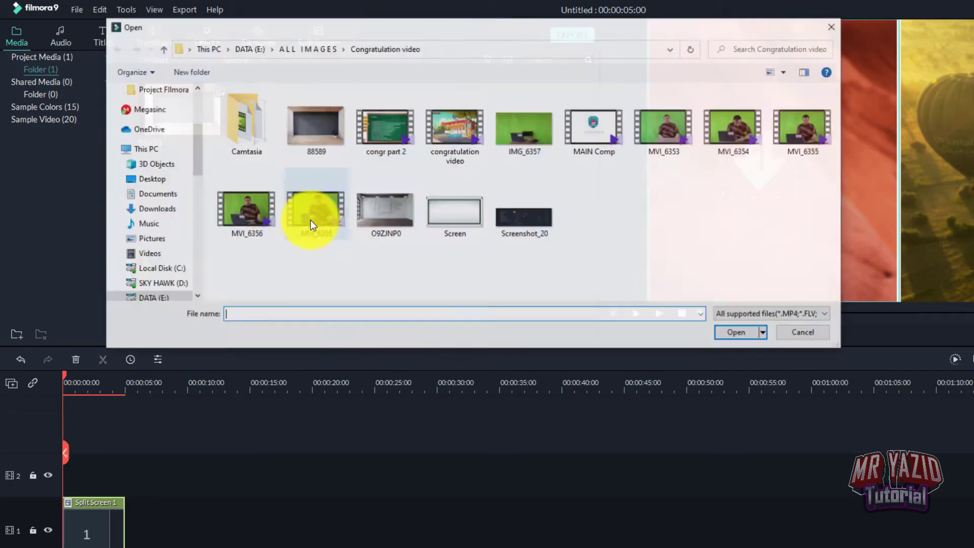
pyautogui.click(790, 332)
# Import the congr part 2 video from the Congratulation video folder into the project media
pyautogui.rightClick(358, 132)
pyautogui.click(376, 140)
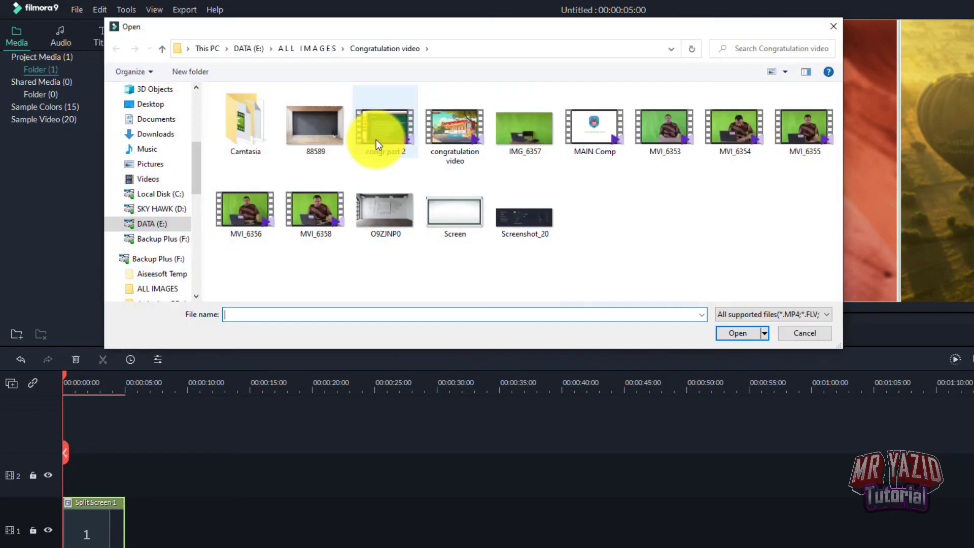
pyautogui.click(384, 124)
pyautogui.doubleClick(383, 126)
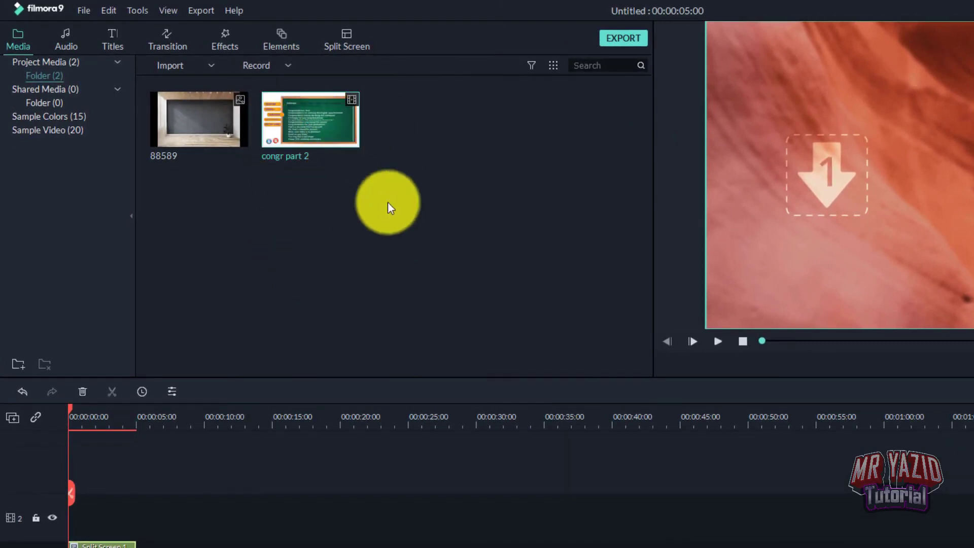
# Start another media import and select congratulation video, IMG_6357, MAIN Comp, MVI_6353, MVI_6354 and MVI_6355 together
pyautogui.rightClick(396, 167)
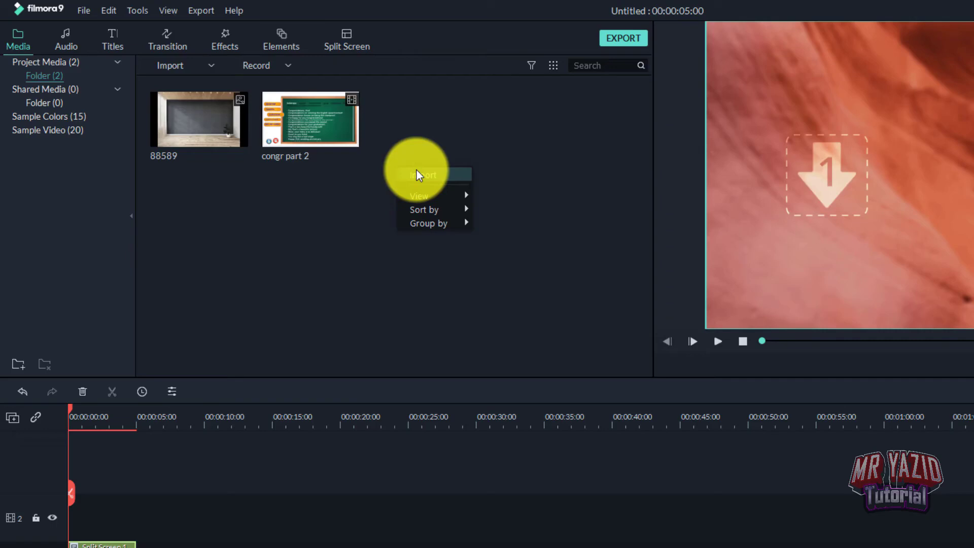
pyautogui.click(431, 170)
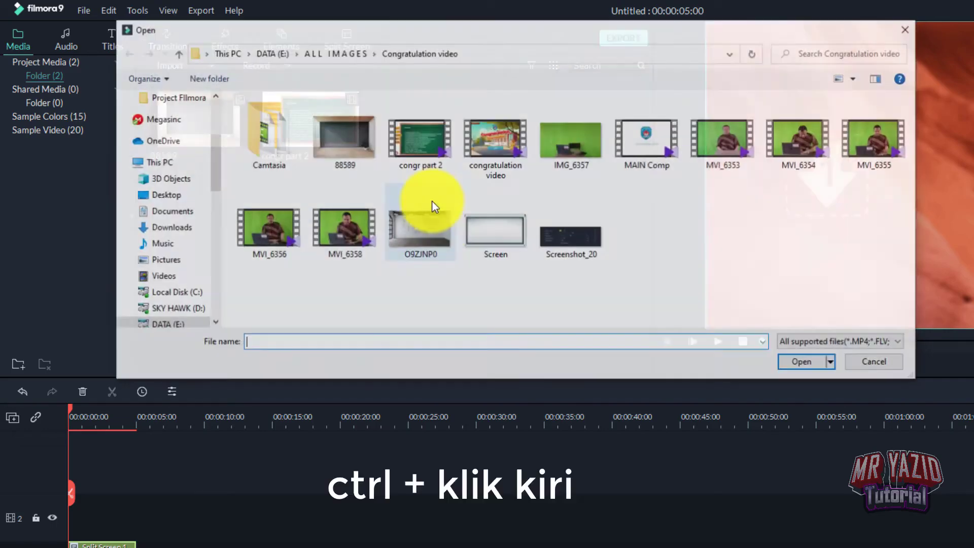
pyautogui.click(497, 135)
pyautogui.keyDown('ctrl'); pyautogui.click(576, 151); pyautogui.keyUp('ctrl')
pyautogui.keyDown('ctrl'); pyautogui.click(639, 151); pyautogui.keyUp('ctrl')
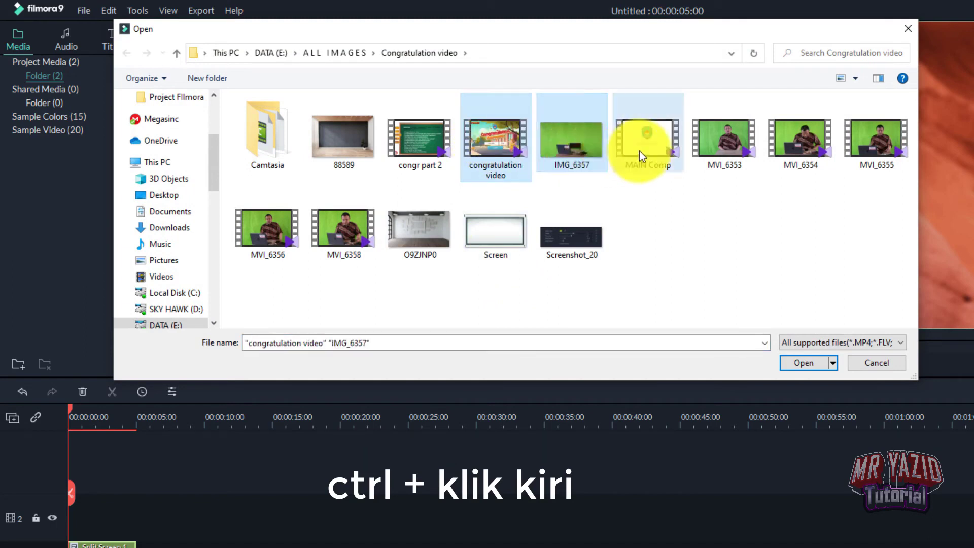
pyautogui.keyDown('ctrl'); pyautogui.click(707, 156); pyautogui.keyUp('ctrl')
pyautogui.keyDown('ctrl'); pyautogui.click(801, 148); pyautogui.keyUp('ctrl')
pyautogui.keyDown('ctrl'); pyautogui.click(862, 149); pyautogui.keyUp('ctrl')
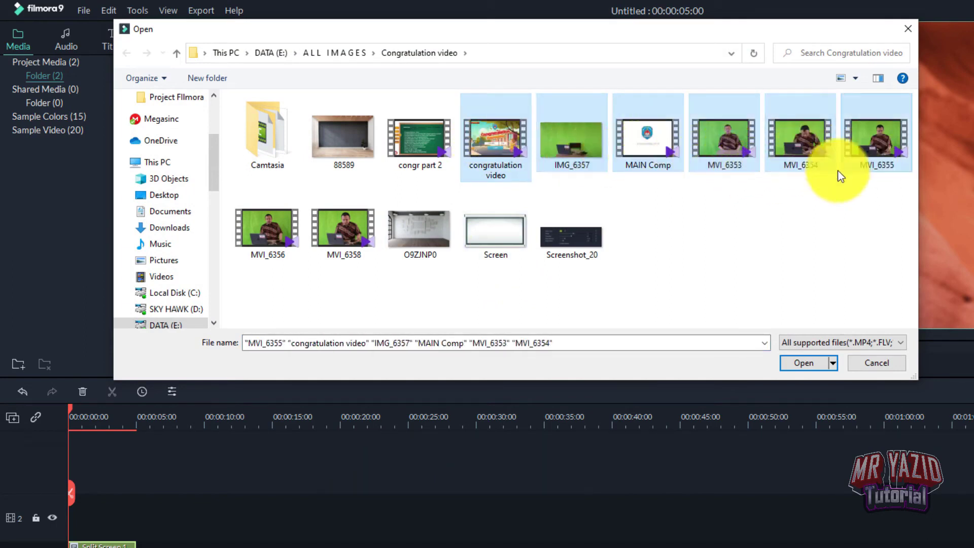
# Add MVI_6356, MVI_6358, O9ZJNP0, Screen and Screenshot_20 to the file selection and import all selected files
pyautogui.keyDown('ctrl'); pyautogui.click(249, 231); pyautogui.keyUp('ctrl')
pyautogui.keyDown('ctrl'); pyautogui.click(330, 232); pyautogui.keyUp('ctrl')
pyautogui.keyDown('ctrl'); pyautogui.click(414, 238); pyautogui.keyUp('ctrl')
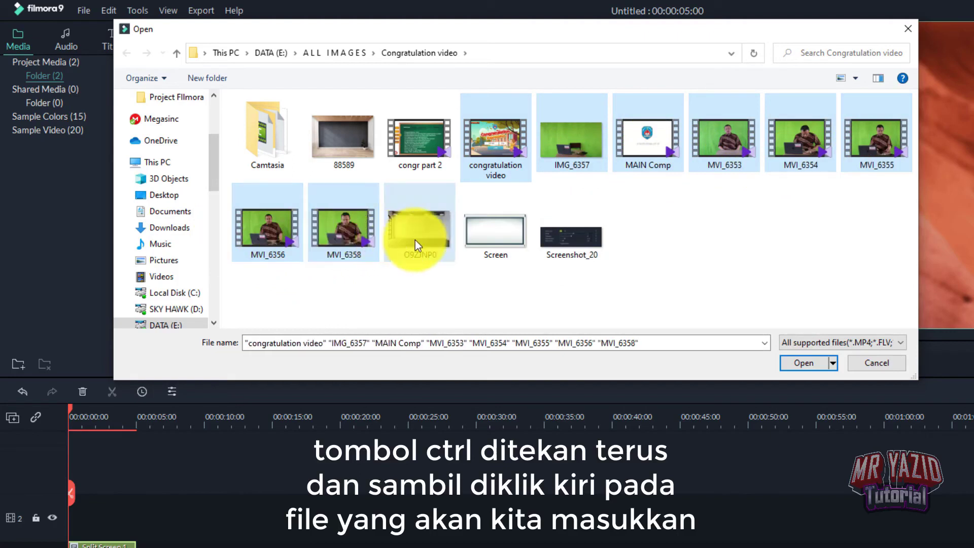
pyautogui.keyDown('ctrl'); pyautogui.click(494, 241); pyautogui.keyUp('ctrl')
pyautogui.keyDown('ctrl'); pyautogui.click(563, 238); pyautogui.keyUp('ctrl')
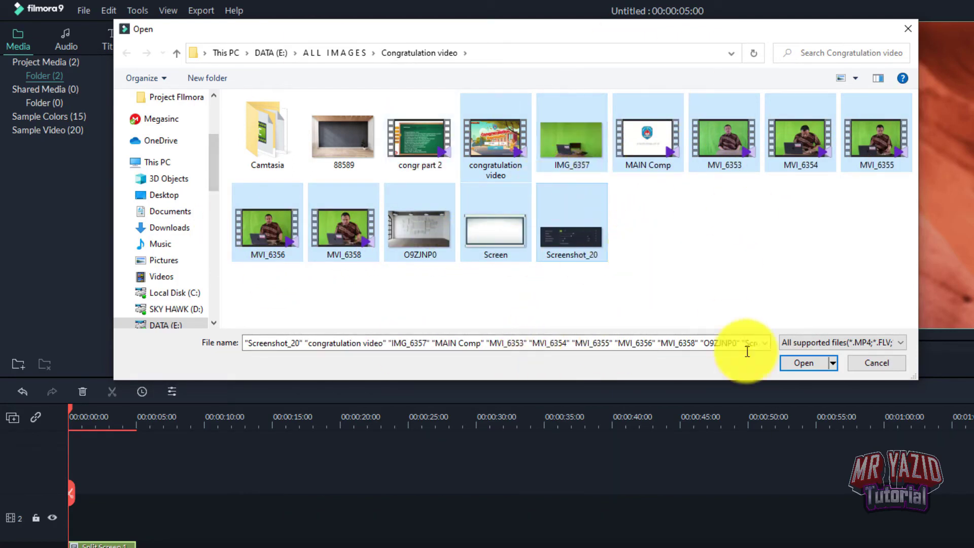
pyautogui.click(811, 362)
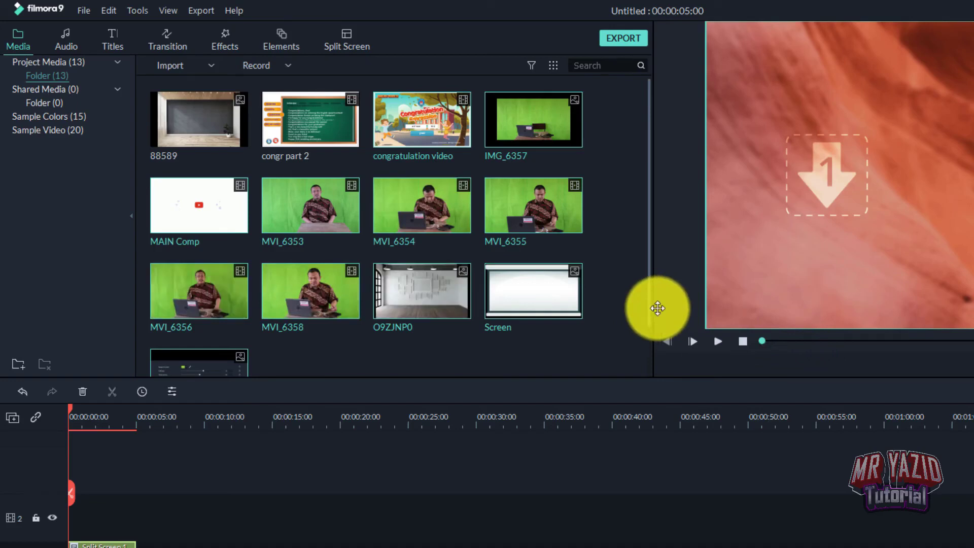
# Delete the Screenshot_20 image from the project media and turn off the deletion confirmation message for future deletions
pyautogui.scroll(-2, 325, 168)
pyautogui.scroll(2, 338, 182)
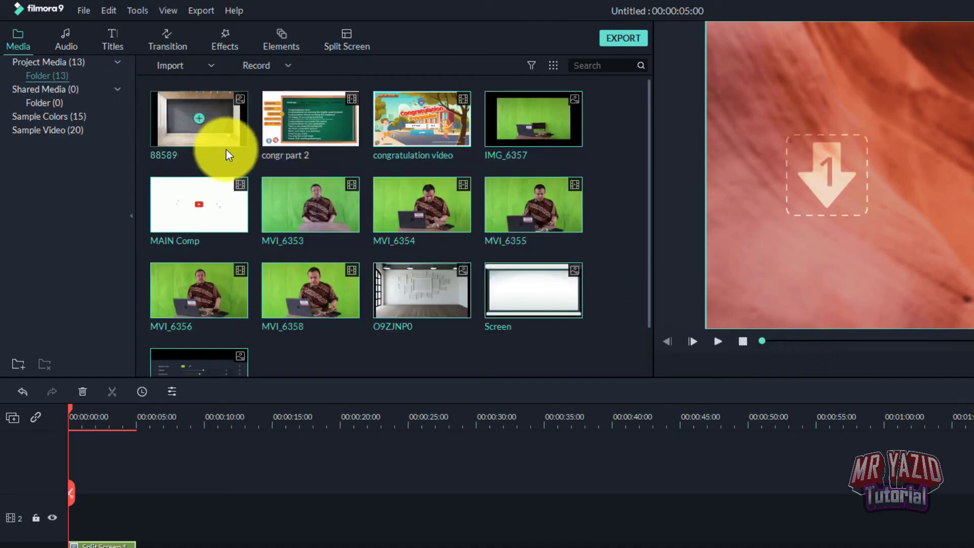
pyautogui.scroll(-2, 227, 151)
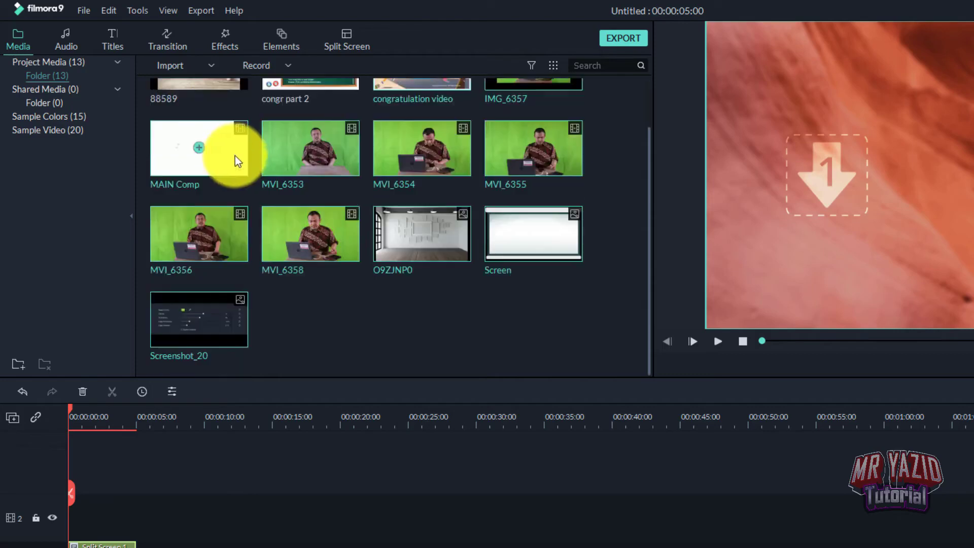
pyautogui.rightClick(227, 311)
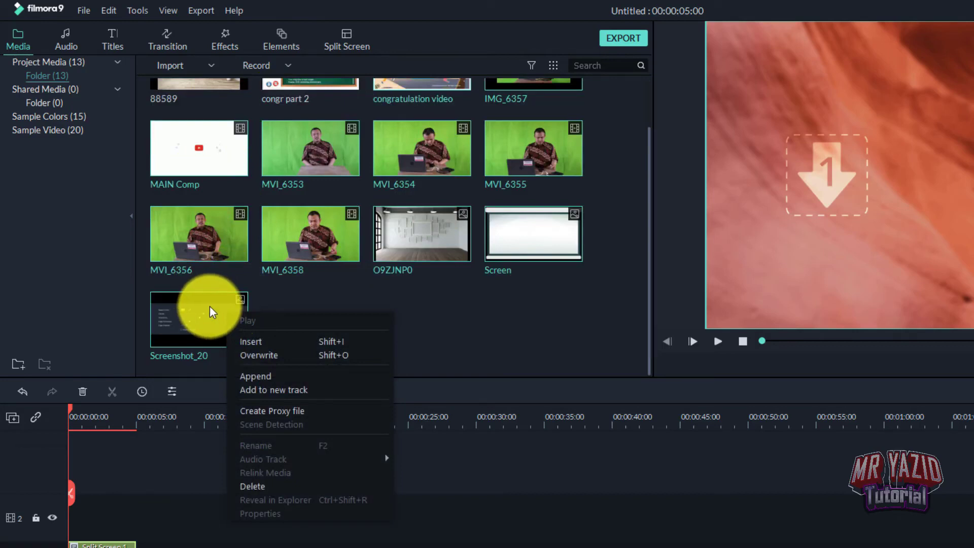
pyautogui.click(212, 312)
pyautogui.rightClick(234, 320)
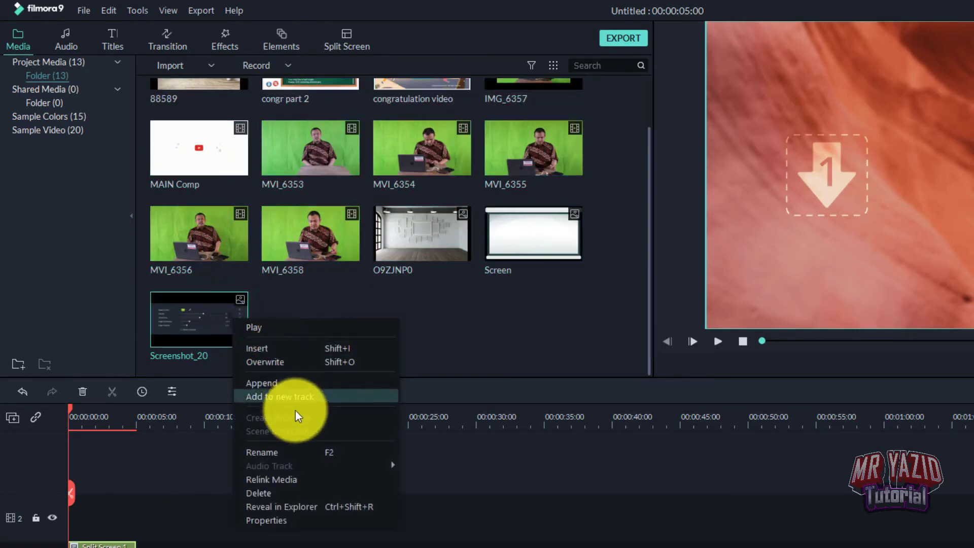
pyautogui.click(306, 493)
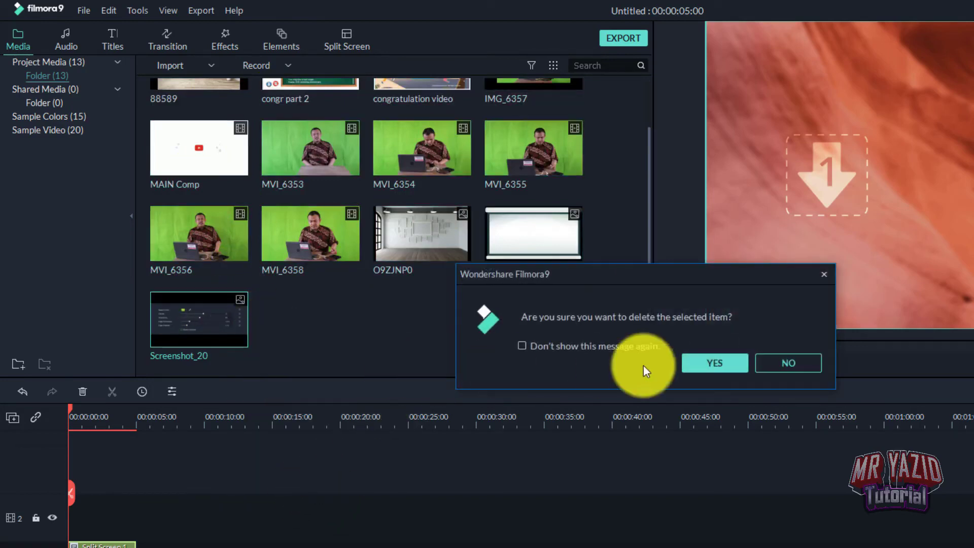
pyautogui.click(624, 349)
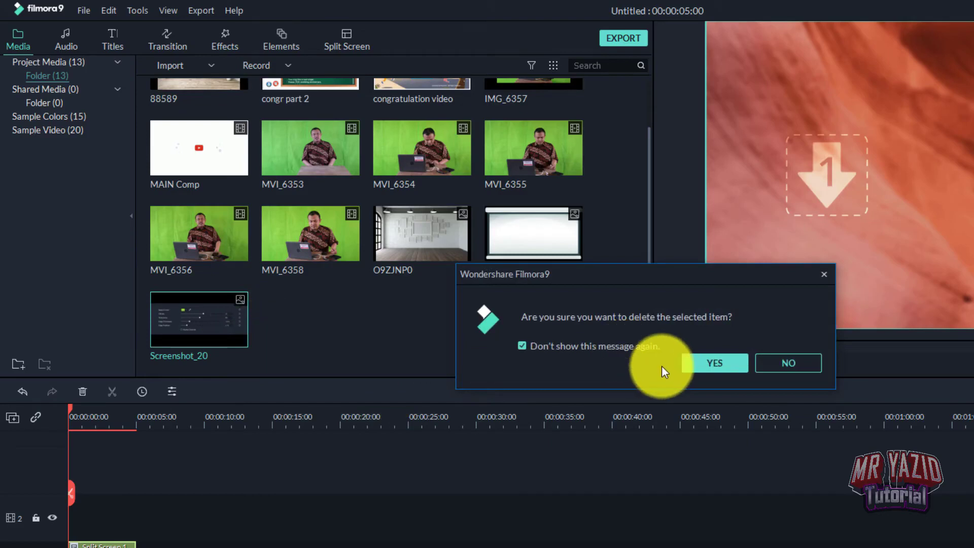
pyautogui.click(715, 363)
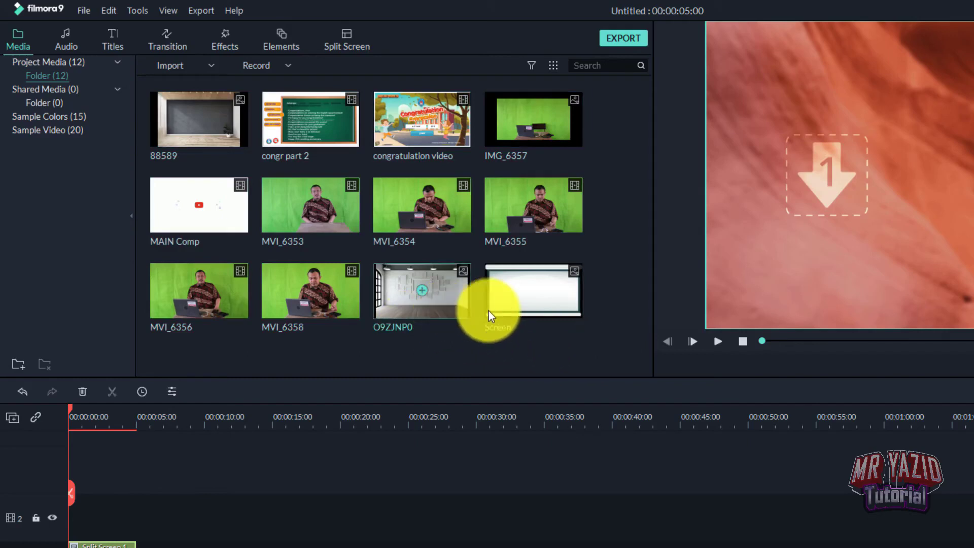
# Select all remaining clips and images in the project media and delete them together
pyautogui.click(533, 309)
pyautogui.hotkey('ctrl', 'a')
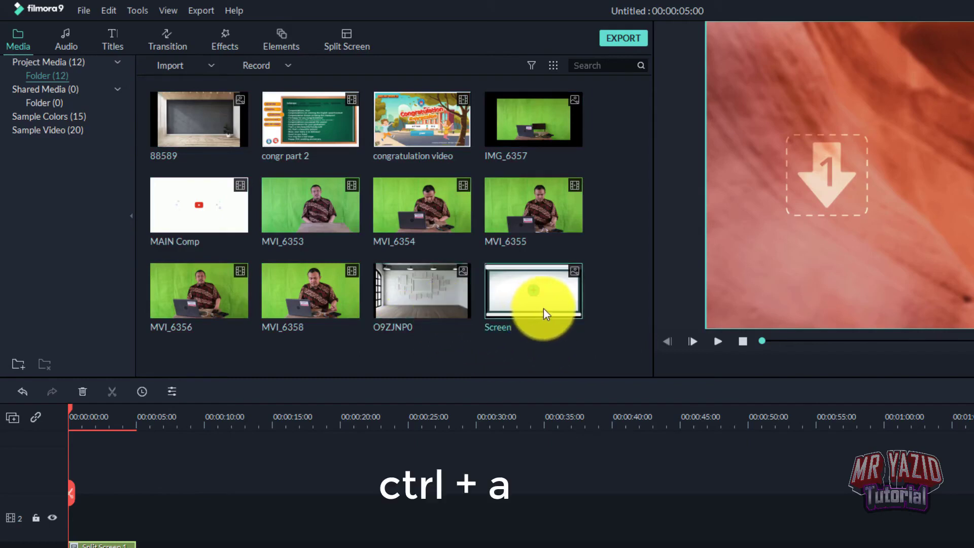
pyautogui.rightClick(543, 308)
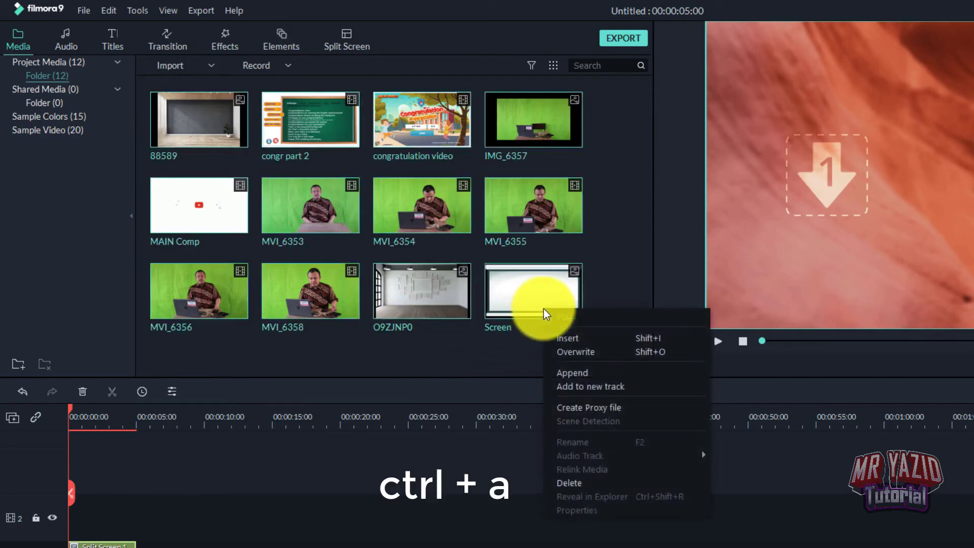
pyautogui.click(583, 482)
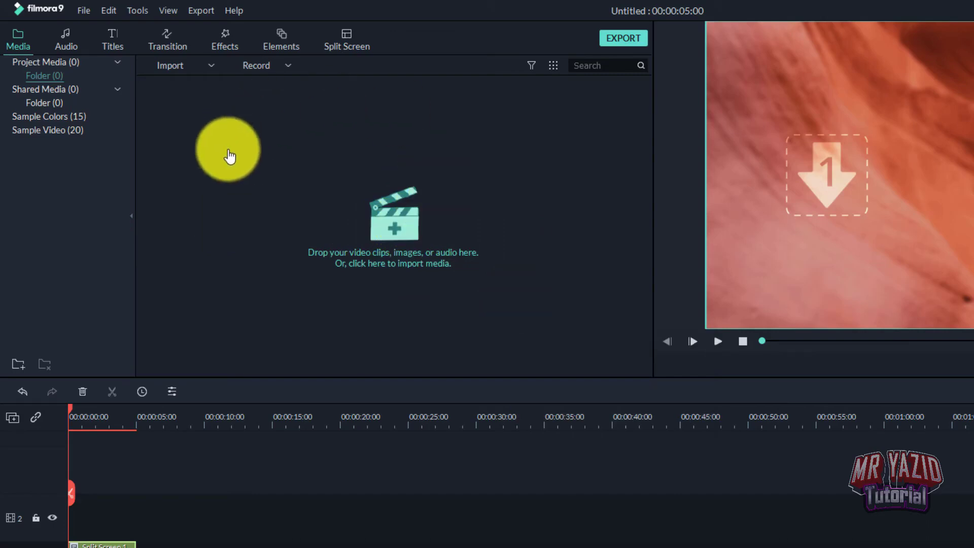
# Import every file from 88589 through Screen in the Congratulation video folder, leaving out the Camtasia folder and Screenshot_20
pyautogui.click(394, 217)
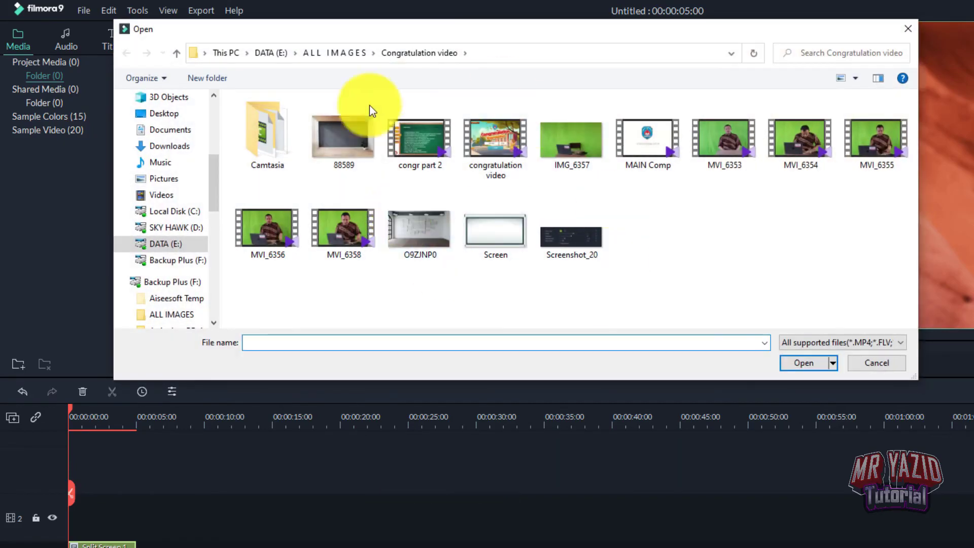
pyautogui.click(351, 144)
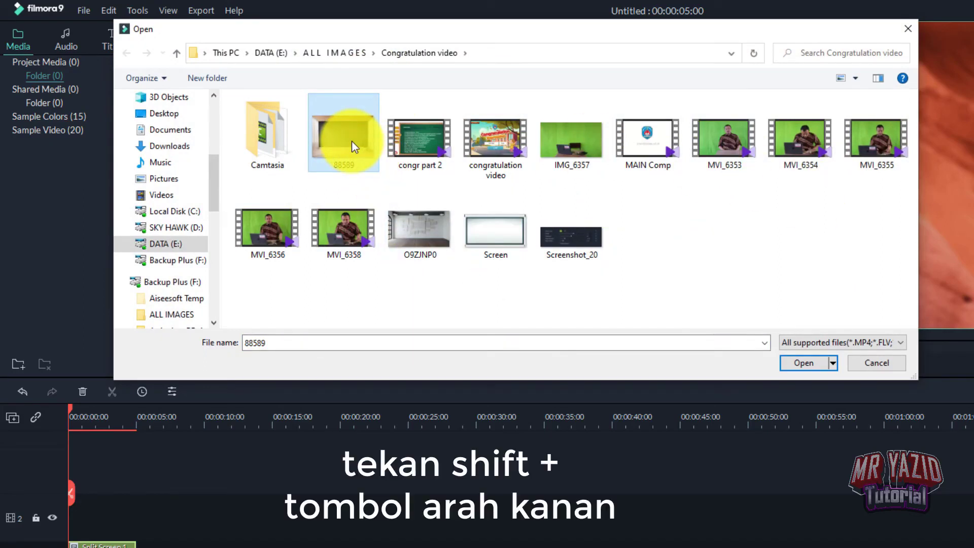
pyautogui.hotkey('shift', 'Right')
pyautogui.hotkey('shift', 'Right')
pyautogui.hotkey('shift', 'Right')
pyautogui.hotkey('shift', 'Right')
pyautogui.hotkey('shift', 'Right')
pyautogui.hotkey('shift', 'Right')
pyautogui.hotkey('shift', 'Right')
pyautogui.hotkey('shift', 'Right')
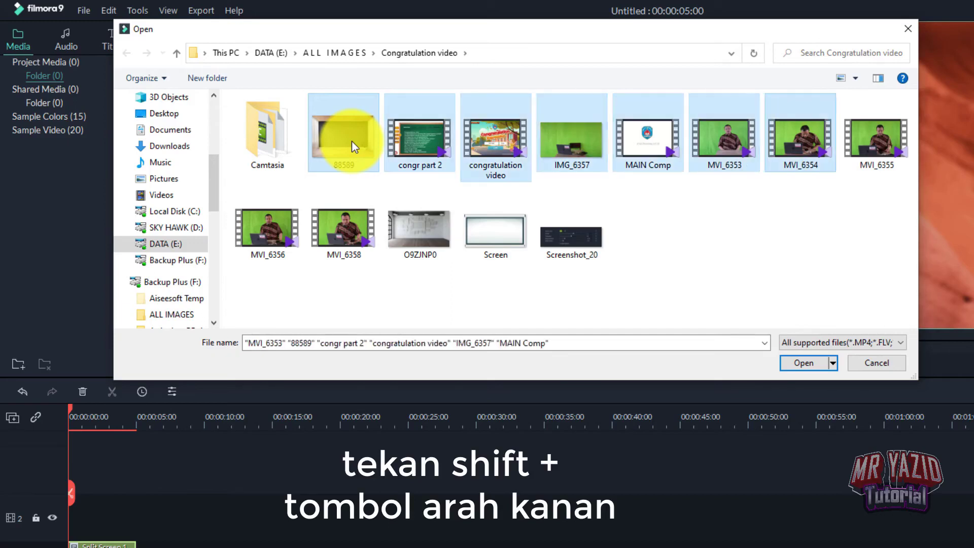
pyautogui.hotkey('shift', 'Right')
pyautogui.hotkey('shift', 'Right')
pyautogui.hotkey('shift', 'Right')
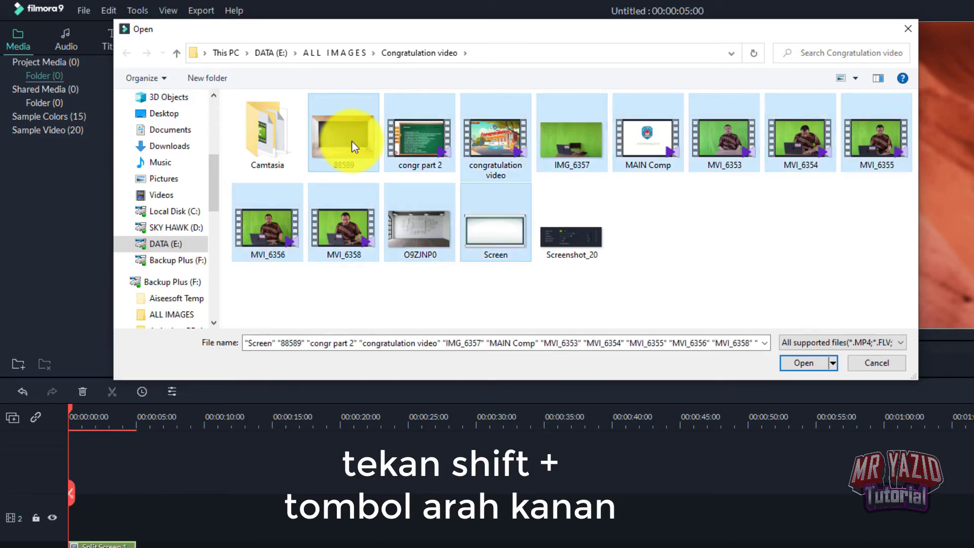
pyautogui.click(803, 362)
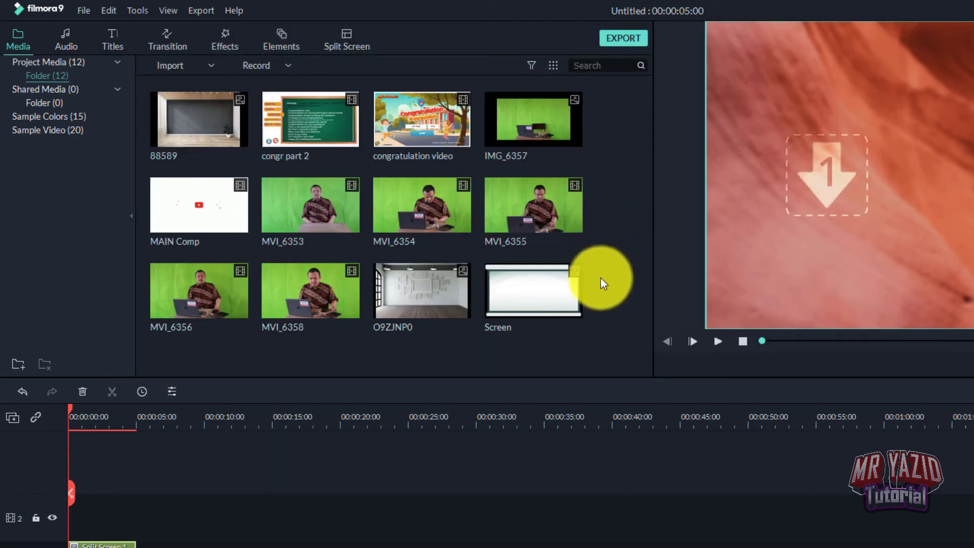
# Delete Screen, O9ZJNP0, MVI_6358, MVI_6356 and MVI_6353 one by one from the project media
pyautogui.click(548, 293)
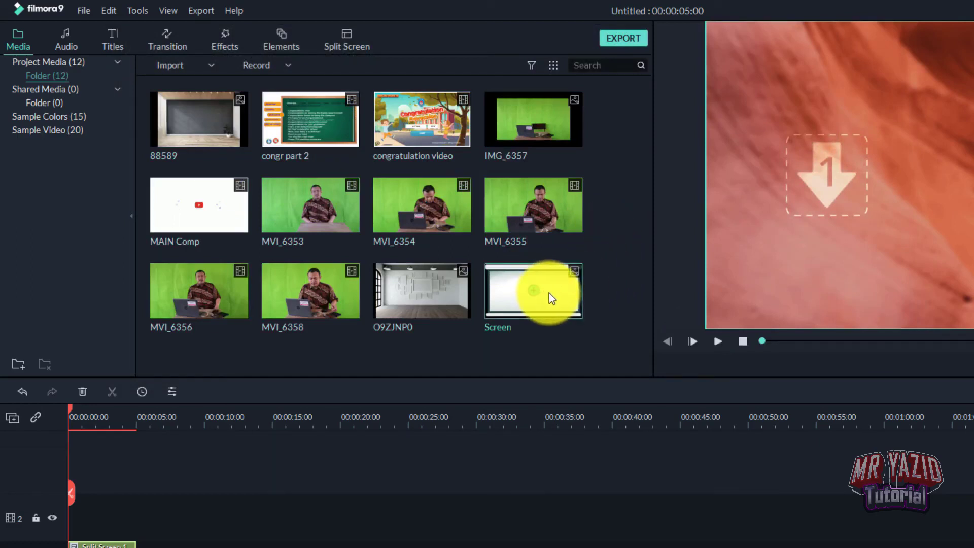
pyautogui.press('Delete')
pyautogui.click(454, 303)
pyautogui.press('Delete')
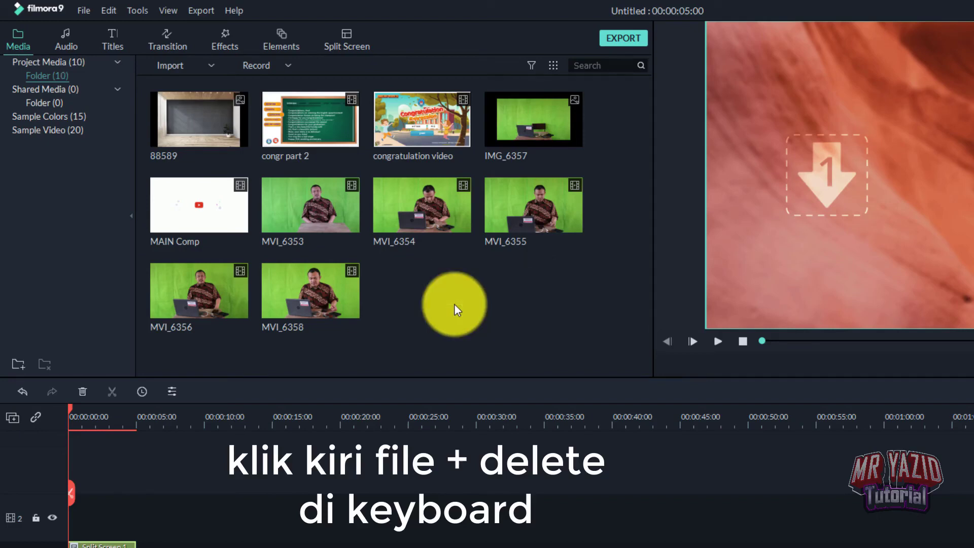
pyautogui.click(355, 282)
pyautogui.press('Delete')
pyautogui.click(246, 288)
pyautogui.press('Delete')
pyautogui.click(311, 231)
pyautogui.press('Delete')
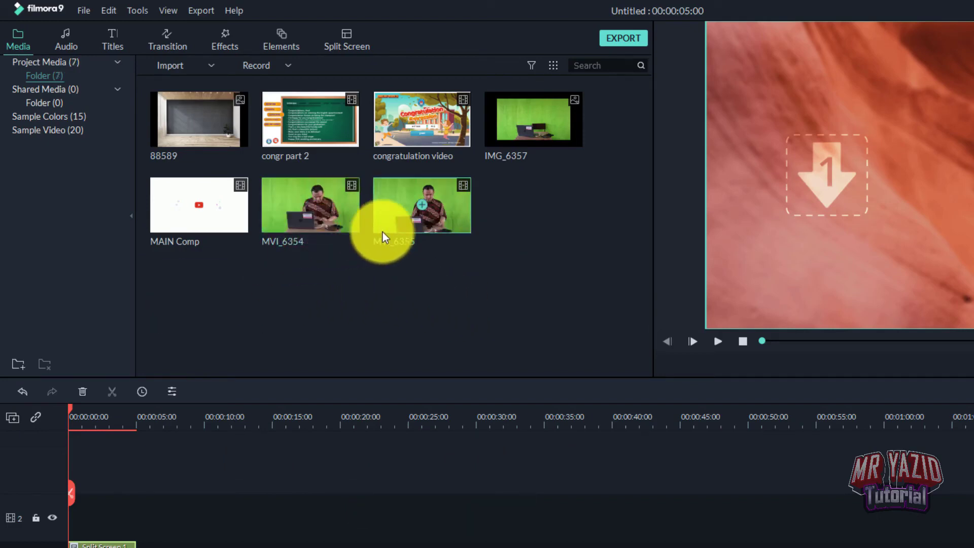
# Delete the MVI_6355, MVI_6354 and MAIN Comp clips individually from the project media
pyautogui.click(383, 232)
pyautogui.press('Delete')
pyautogui.click(343, 215)
pyautogui.press('Delete')
pyautogui.click(241, 211)
pyautogui.press('Delete')
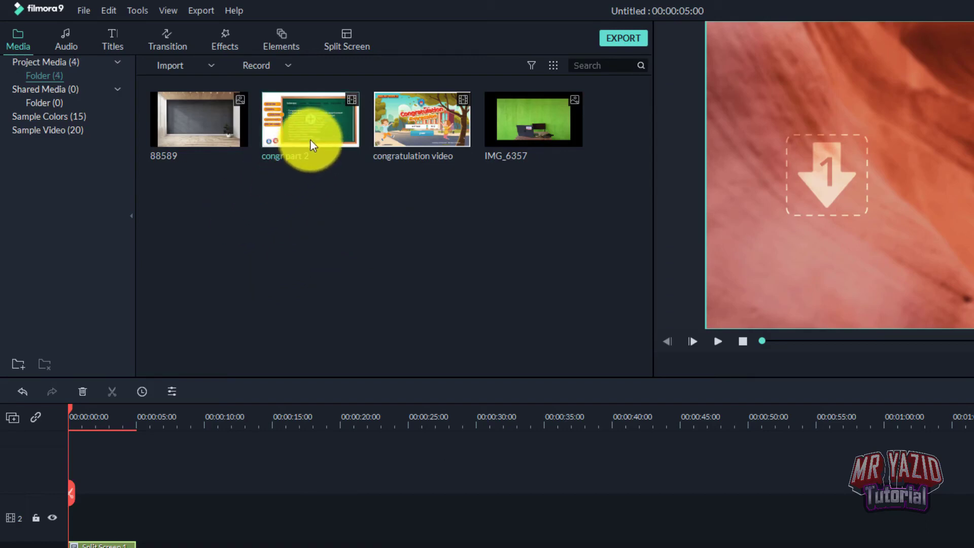
# Empty the project media by deleting congr part 2, congratulation video, IMG_6357 and 88589 one at a time
pyautogui.press('Delete')
pyautogui.click(350, 140)
pyautogui.press('Delete')
pyautogui.click(333, 133)
pyautogui.press('Delete')
pyautogui.click(226, 126)
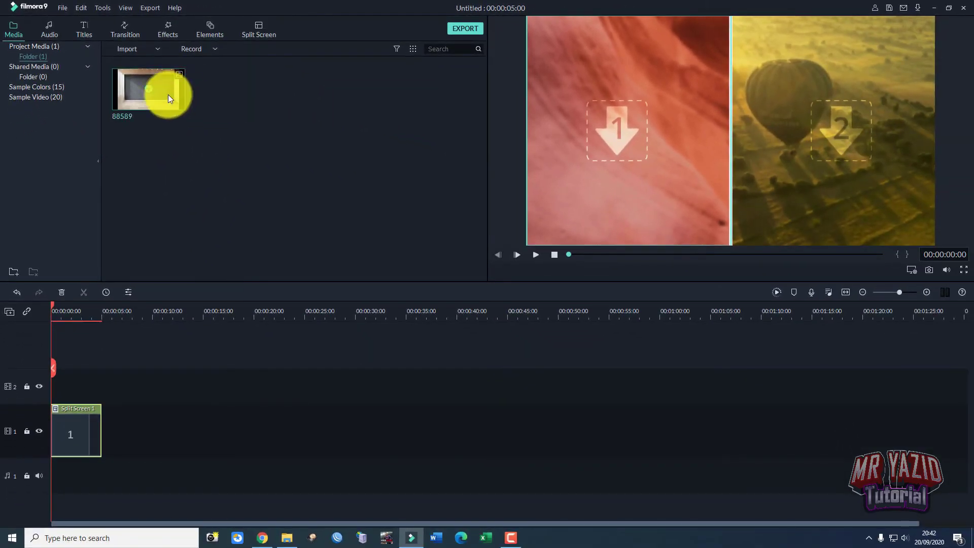
pyautogui.press('Delete')
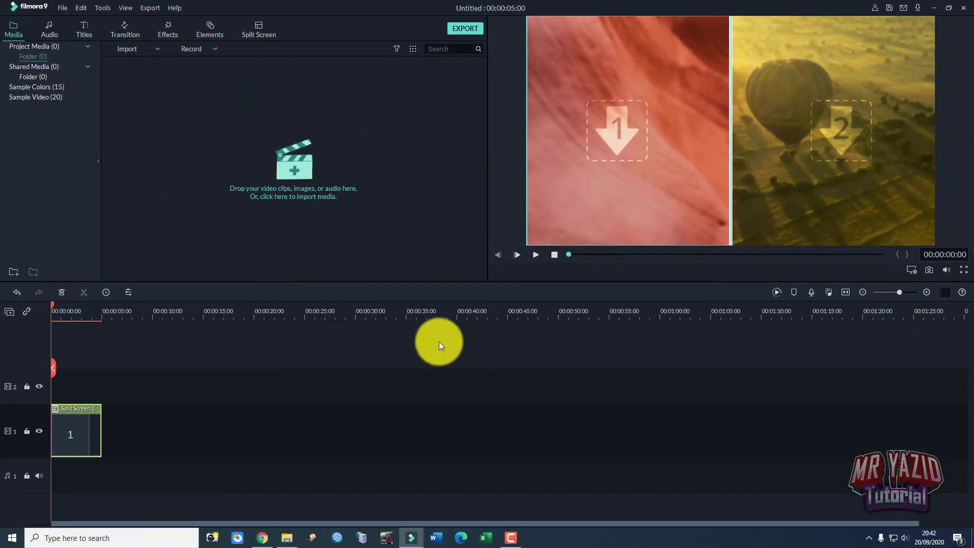
# Switch to the Congratulation video folder in File Explorer and select 88589, congr part 2, the congratulation video clip and MAIN Comp
pyautogui.click(287, 537)
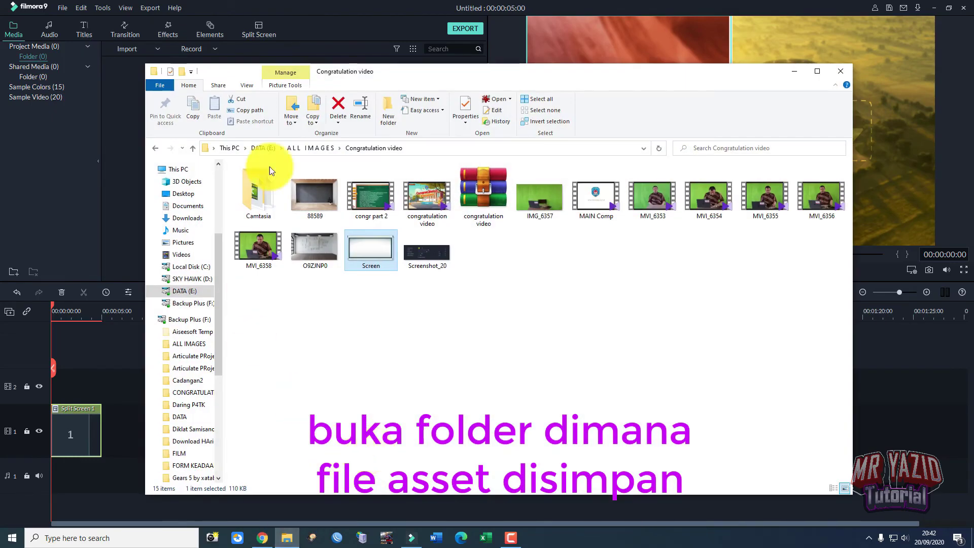
pyautogui.moveTo(379, 73); pyautogui.dragTo(430, 65)
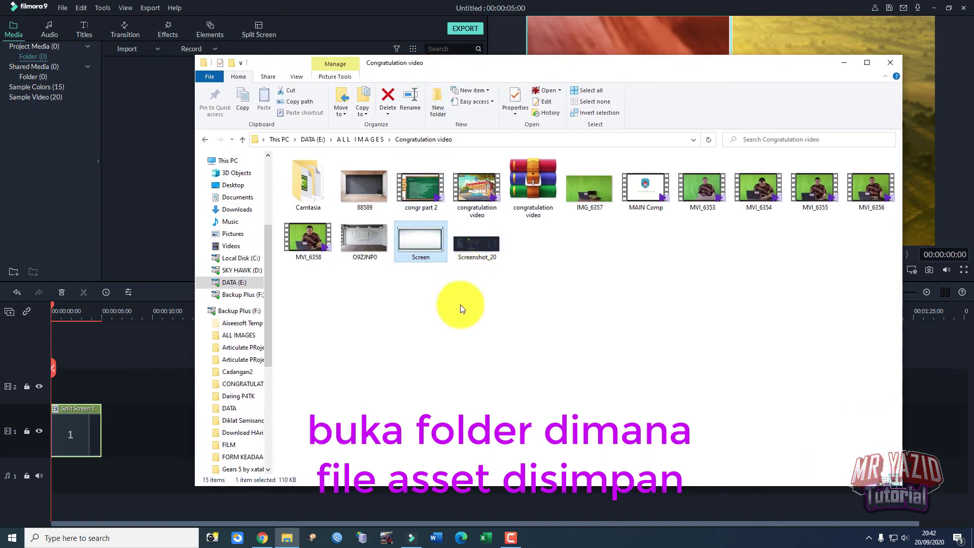
pyautogui.click(363, 182)
pyautogui.keyDown('ctrl'); pyautogui.click(413, 188); pyautogui.keyUp('ctrl')
pyautogui.keyDown('ctrl'); pyautogui.click(464, 193); pyautogui.keyUp('ctrl')
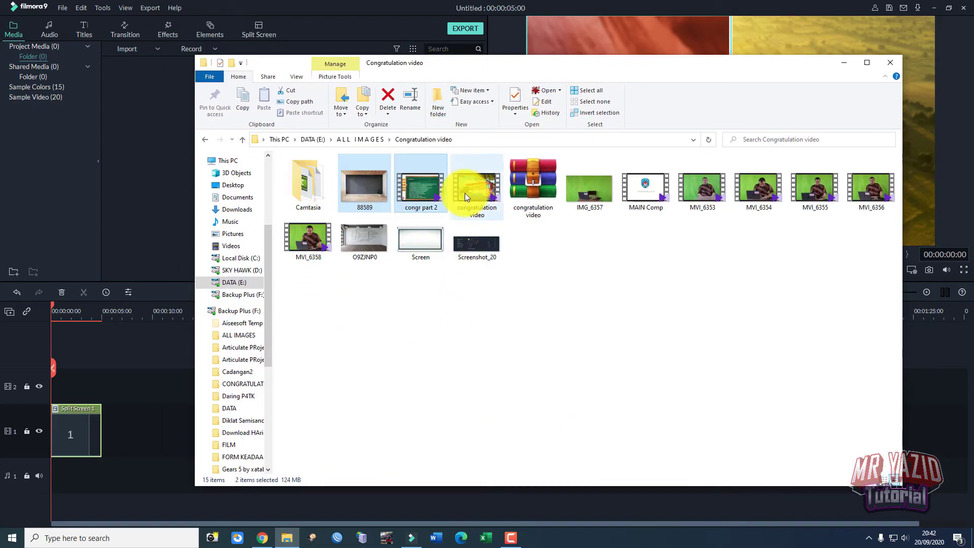
pyautogui.keyDown('ctrl'); pyautogui.click(578, 197); pyautogui.keyUp('ctrl')
pyautogui.keyDown('ctrl'); pyautogui.click(644, 196); pyautogui.keyUp('ctrl')
pyautogui.keyDown('ctrl'); pyautogui.click(579, 196); pyautogui.keyUp('ctrl')
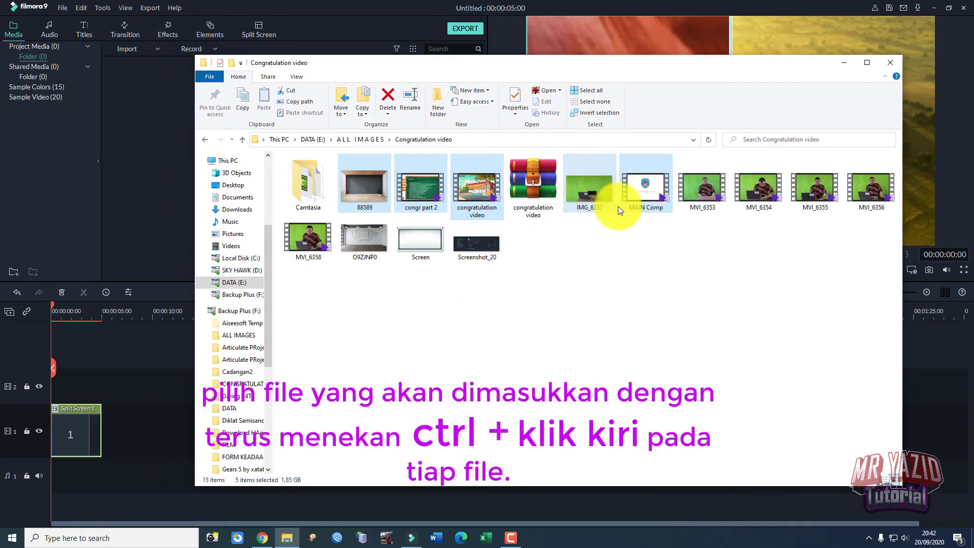
# Add MVI_6353 to MVI_6356, MVI_6358, Screen and O9ZJNP0 to the selection and bring all selected files into Filmora9's project media
pyautogui.keyDown('ctrl'); pyautogui.click(706, 202); pyautogui.keyUp('ctrl')
pyautogui.keyDown('ctrl'); pyautogui.click(750, 198); pyautogui.keyUp('ctrl')
pyautogui.keyDown('ctrl'); pyautogui.click(812, 196); pyautogui.keyUp('ctrl')
pyautogui.keyDown('ctrl'); pyautogui.click(868, 196); pyautogui.keyUp('ctrl')
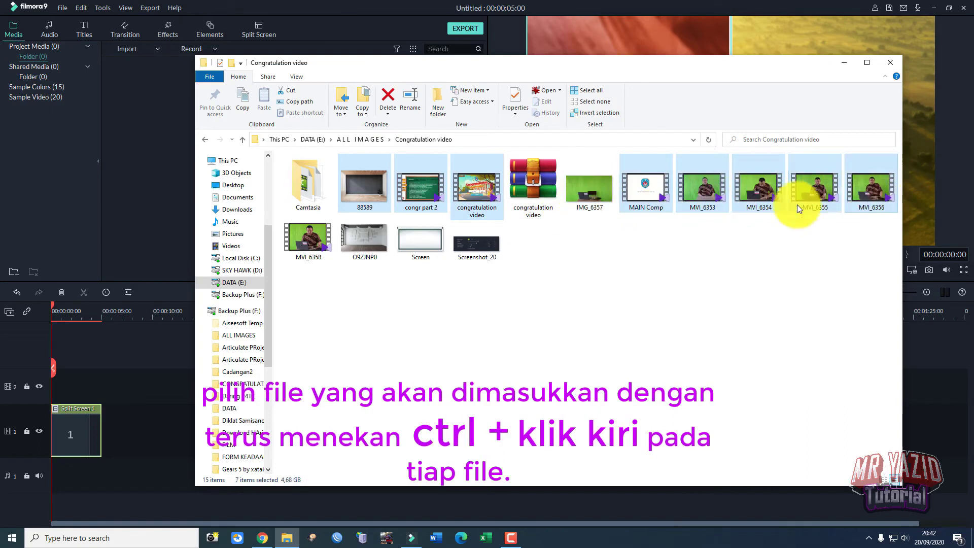
pyautogui.keyDown('ctrl'); pyautogui.click(309, 240); pyautogui.keyUp('ctrl')
pyautogui.keyDown('ctrl'); pyautogui.click(416, 242); pyautogui.keyUp('ctrl')
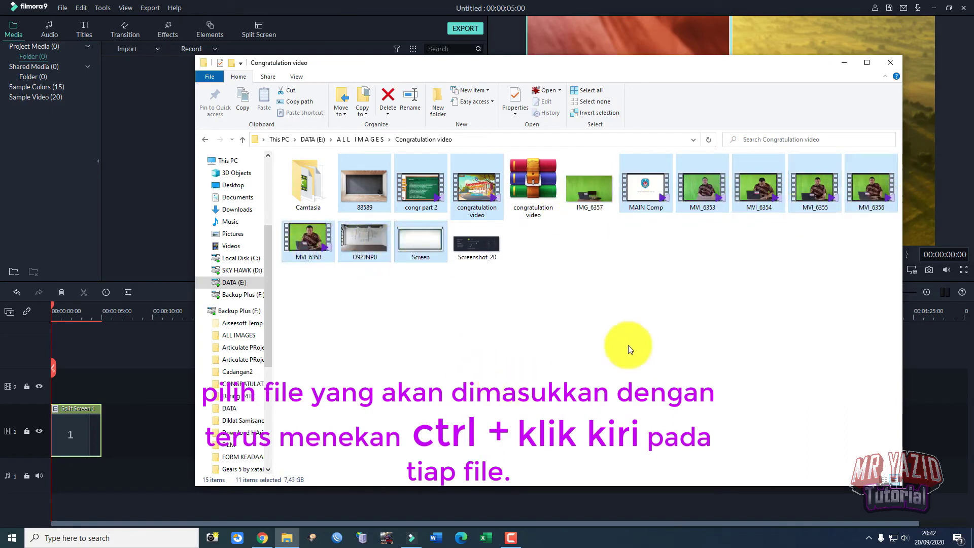
pyautogui.keyDown('ctrl'); pyautogui.click(352, 244); pyautogui.keyUp('ctrl')
pyautogui.moveTo(352, 245); pyautogui.dragTo(153, 156)
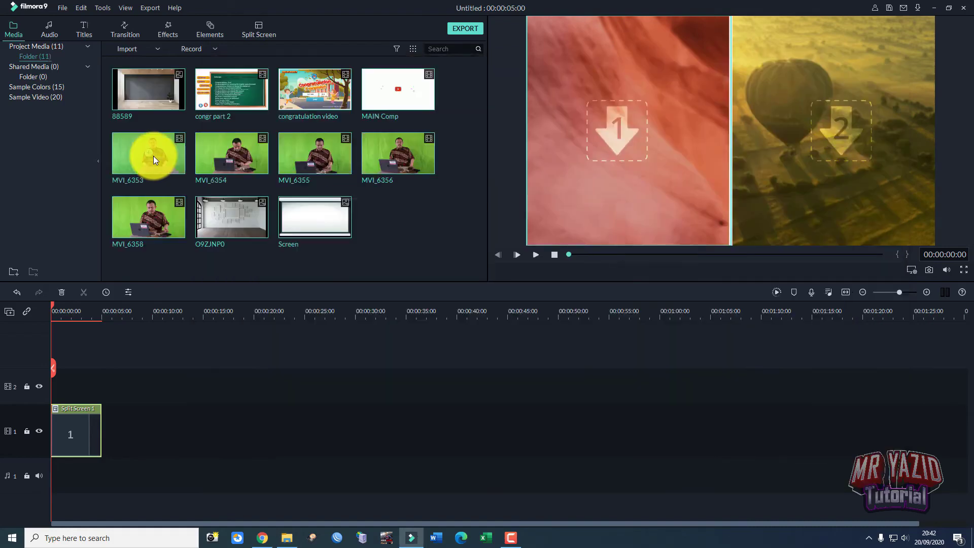